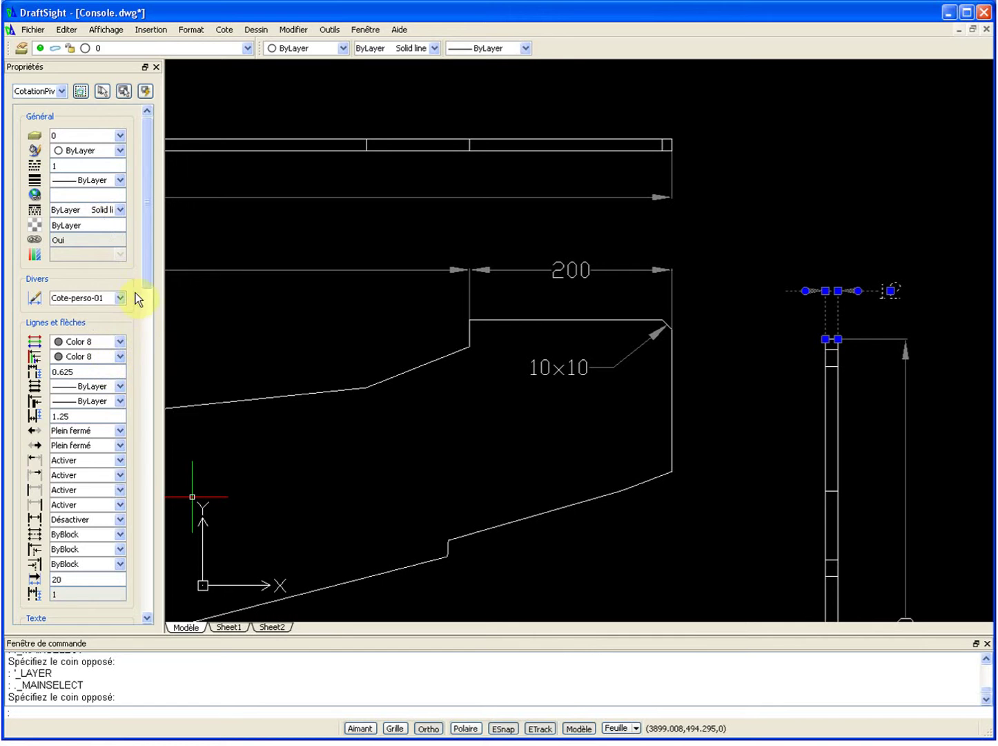
Step: Examine the text properties of the selected 12 dimension and compare the dimensions around the console in model space, ending with nothing selected
left_click_drag(142, 269, 129, 364)
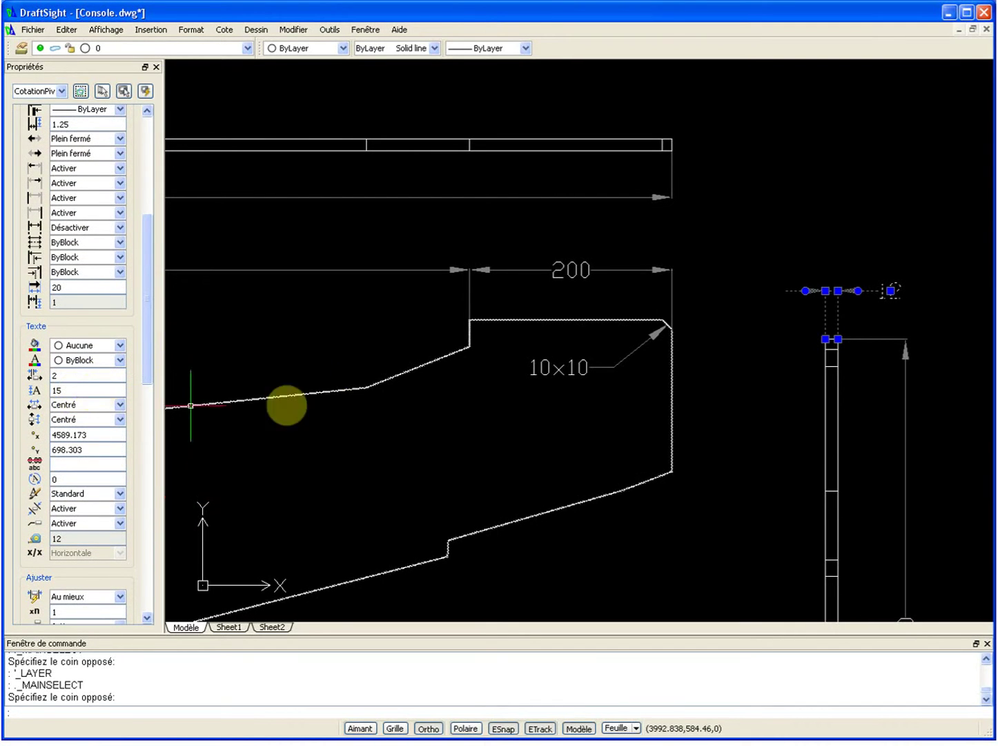
middle_click_drag(827, 405, 716, 309)
scroll(717, 304, "down", 2)
scroll(717, 276, "down", 7)
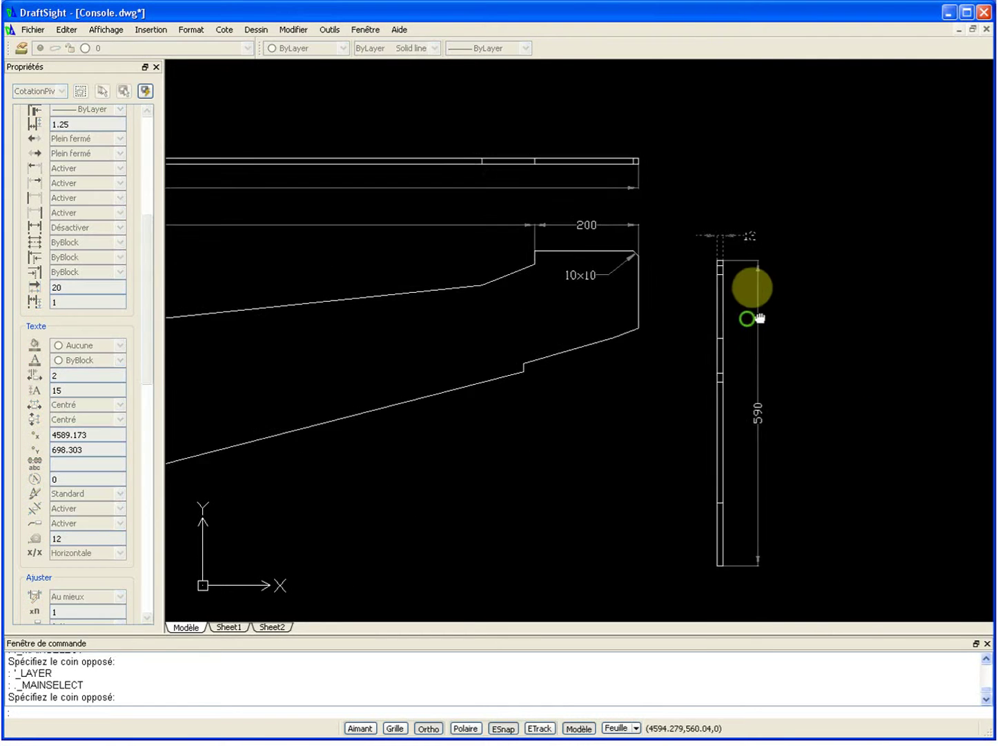
middle_click_drag(573, 252, 671, 279)
left_click(616, 275)
left_click(616, 275)
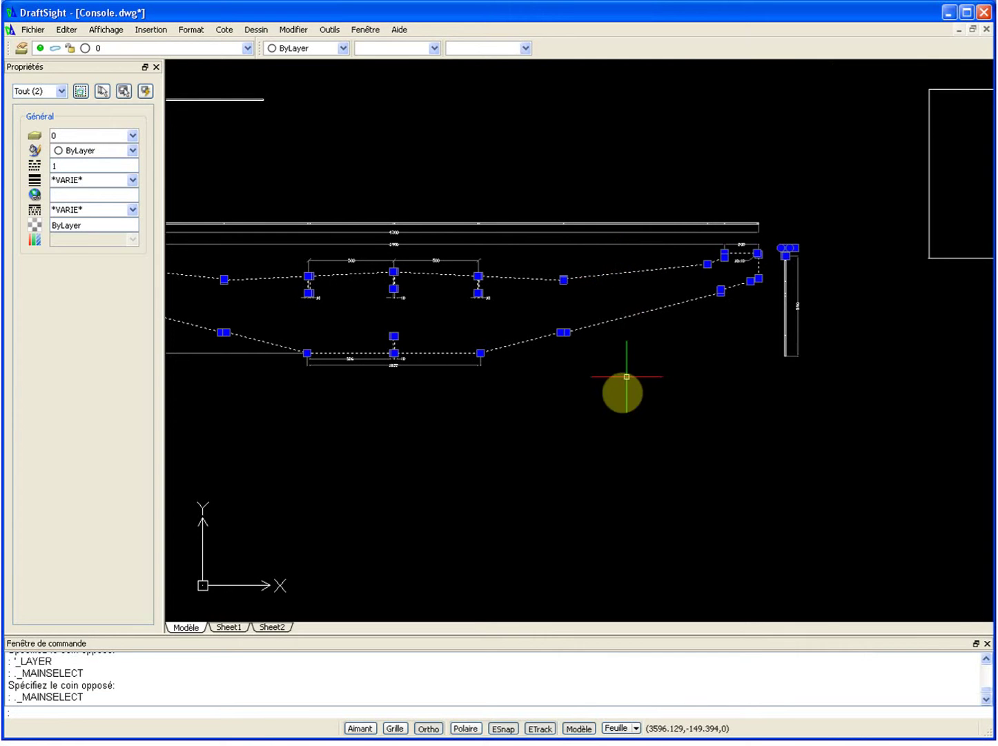
key("Escape")
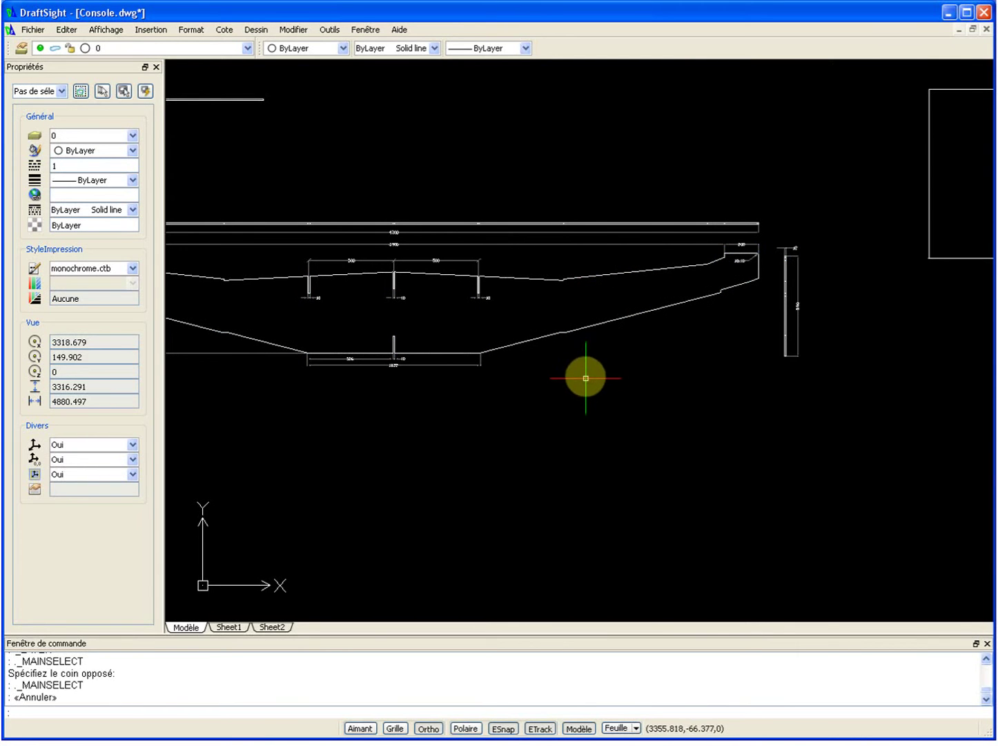
scroll(814, 292, "up", 1)
scroll(814, 292, "up", 5)
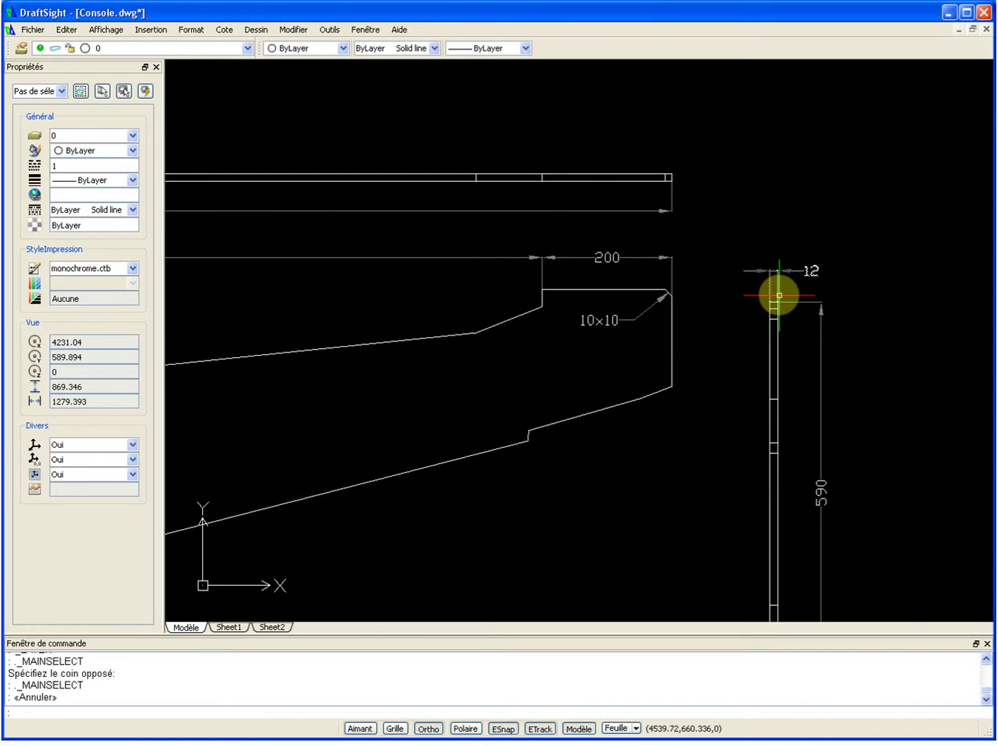
Step: Open Sheet1 and leave the active detail viewport to work in sheet space
left_click(233, 626)
scroll(569, 463, "down", 5)
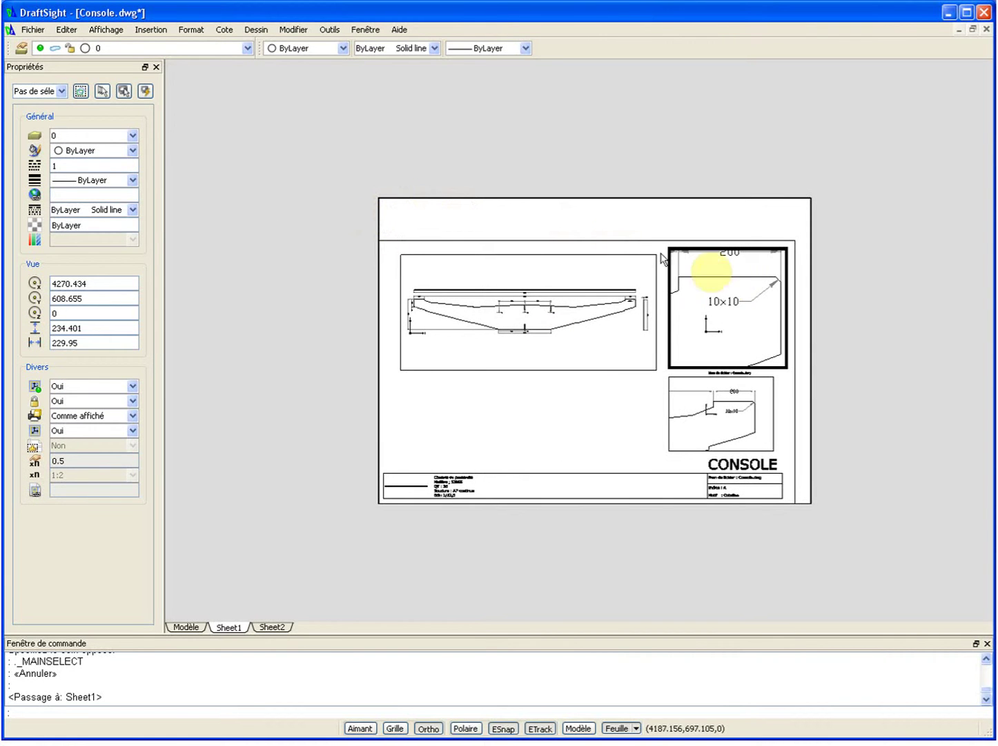
double_click(613, 414)
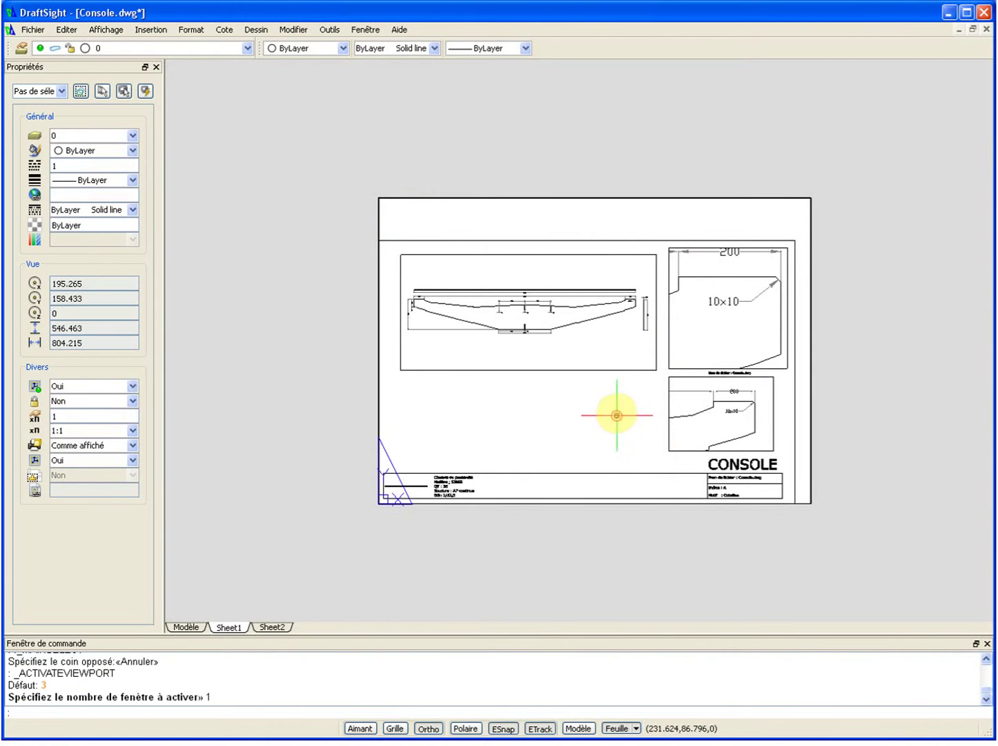
scroll(616, 369, "up", 3)
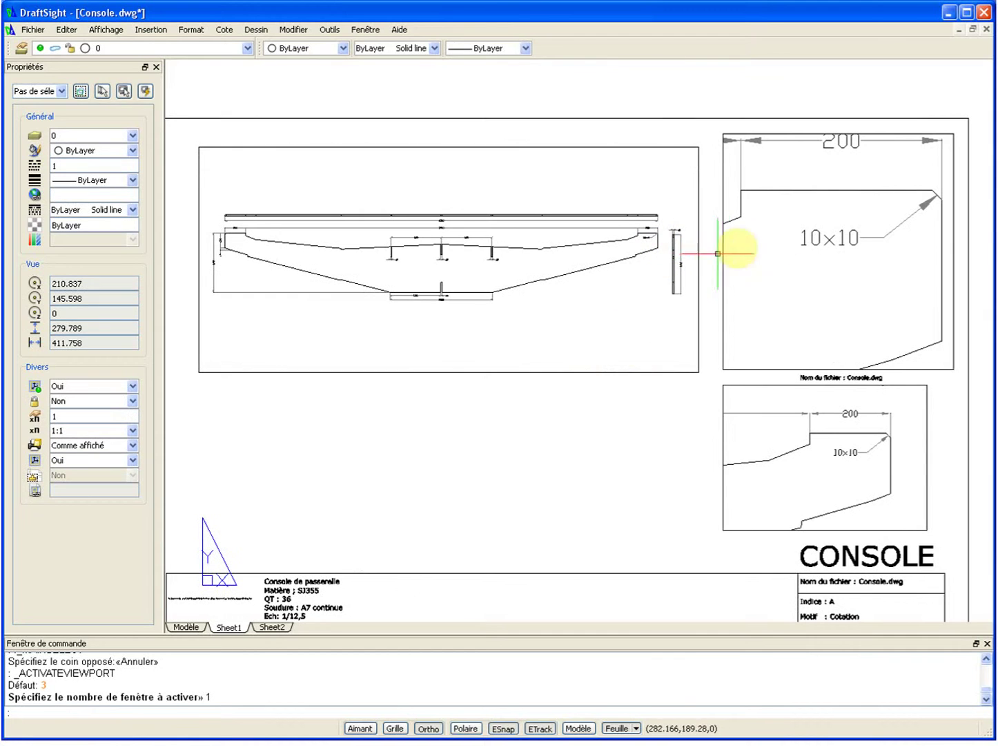
Step: Check the scale properties of the overall console viewport and the two detail viewports on Sheet1, one at a time
left_click(698, 346)
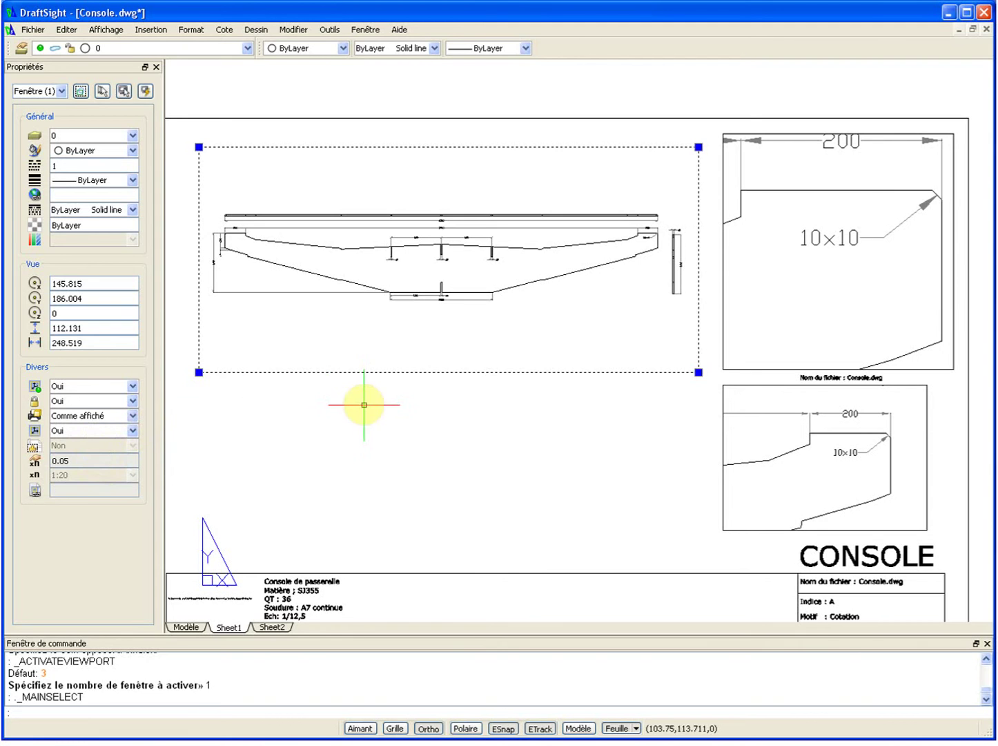
key("Escape")
left_click(430, 372)
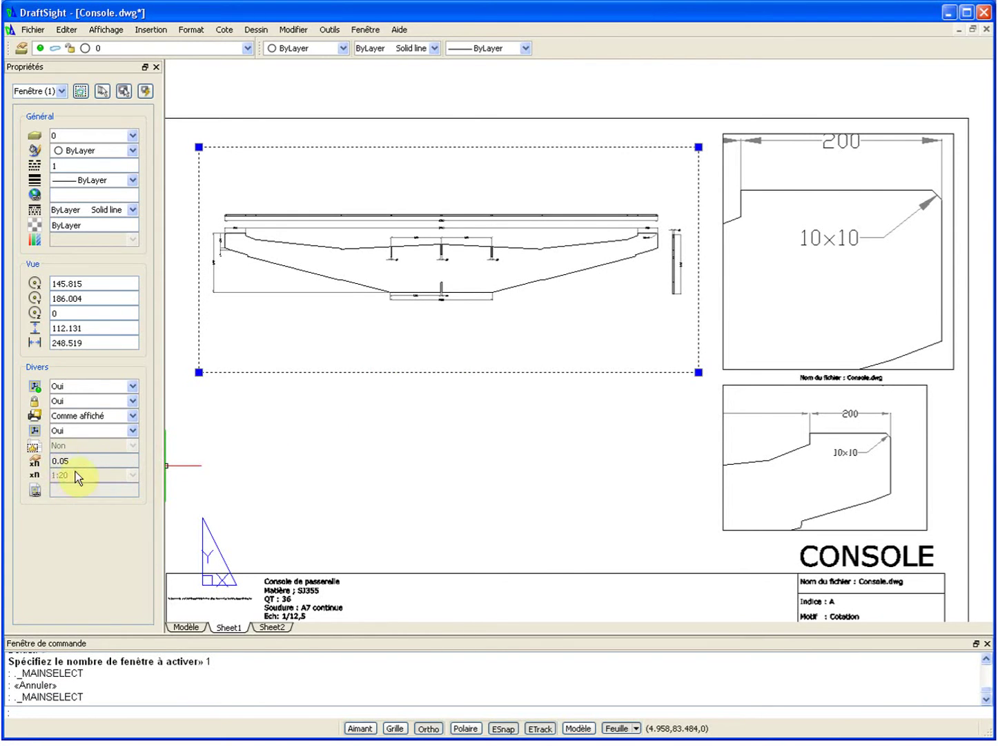
key("Escape")
left_click(740, 370)
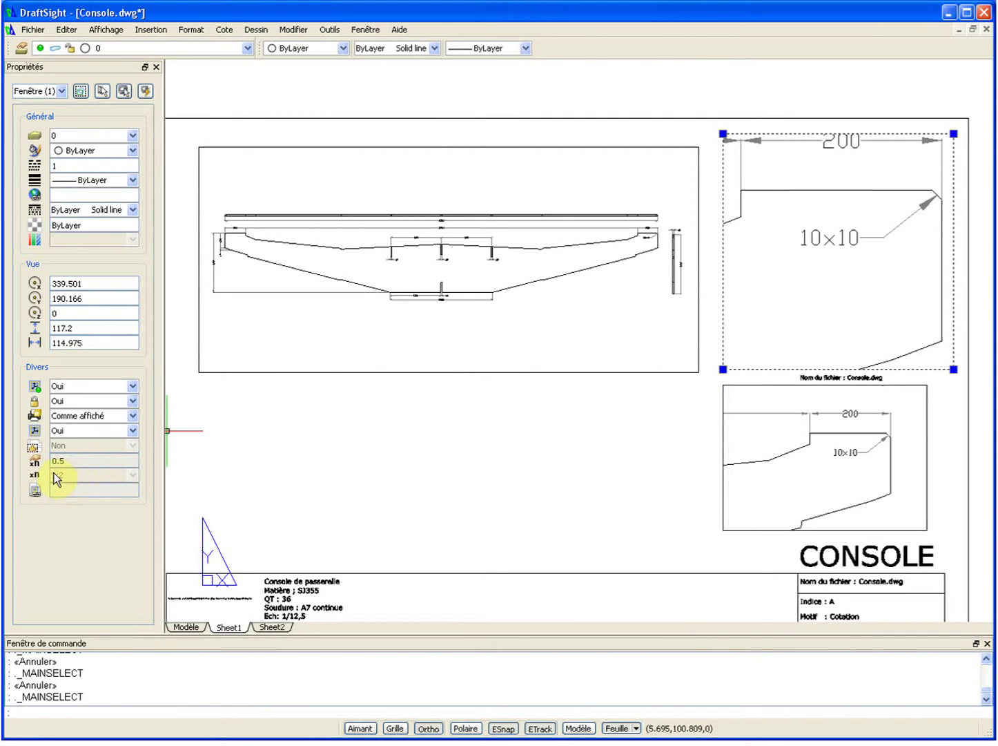
key("Escape")
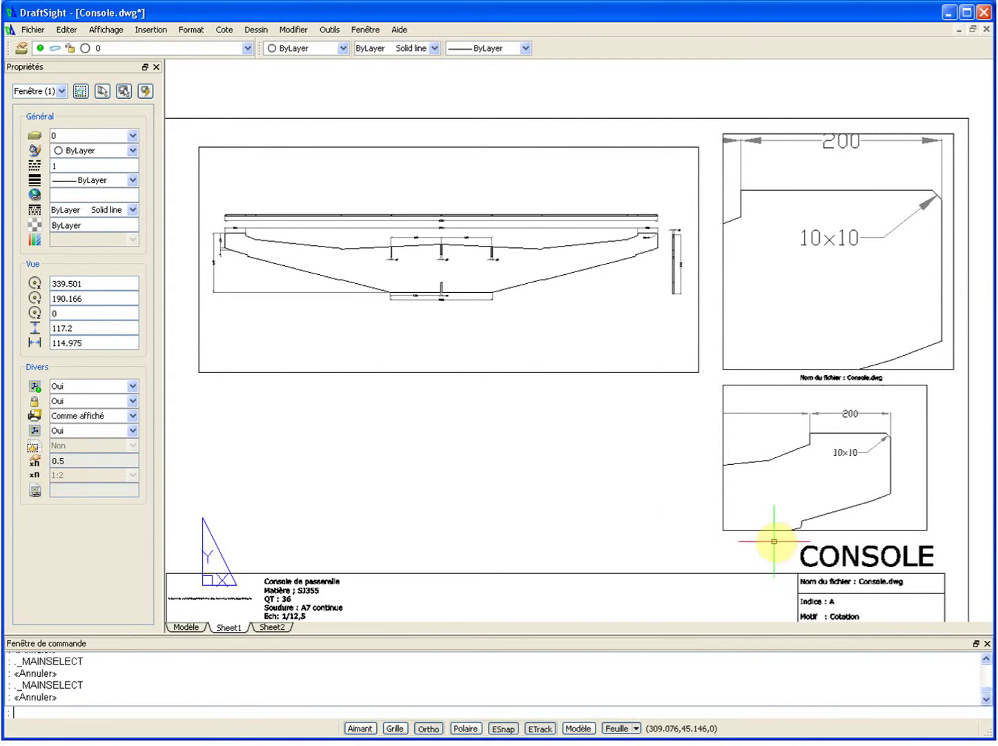
left_click(771, 530)
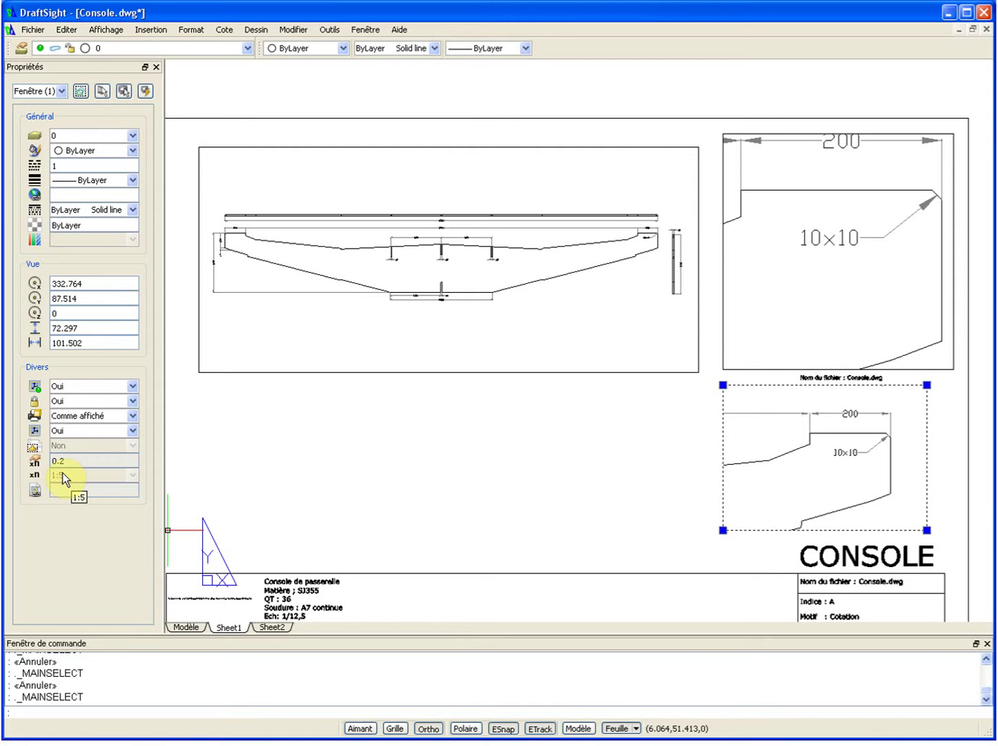
key("Escape")
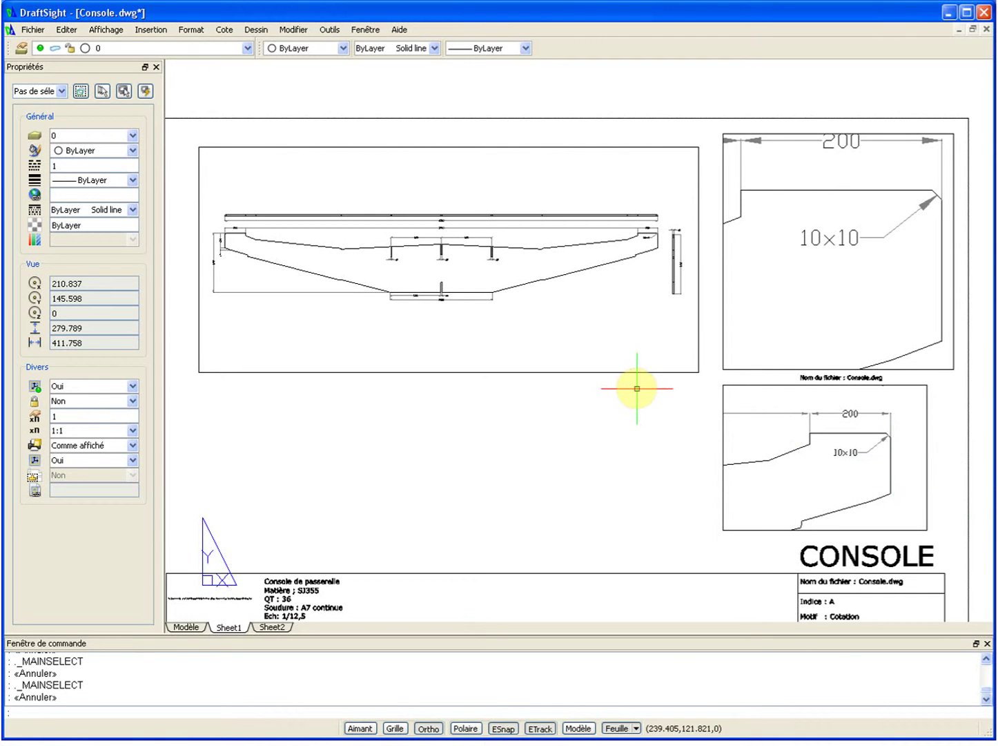
Step: Measure the text height of the 10×10 chamfer label in the lower detail viewport and highlight the distance result
scroll(691, 220, "up", 8)
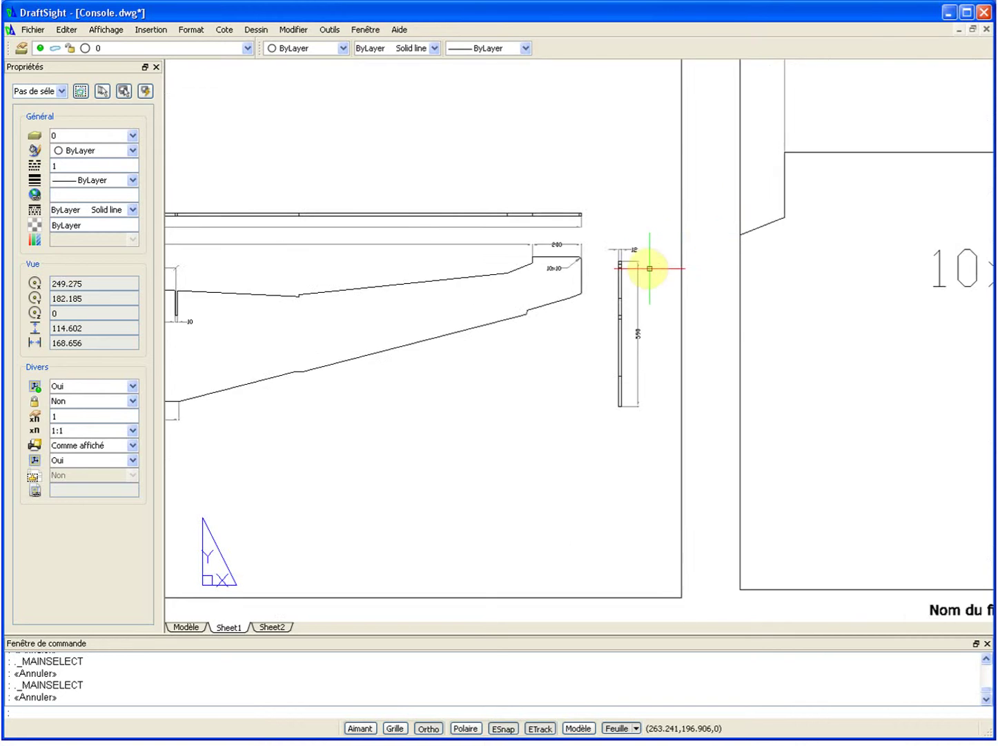
scroll(616, 238, "down", 7)
middle_click_drag(631, 223, 401, 285)
scroll(400, 289, "up", 8)
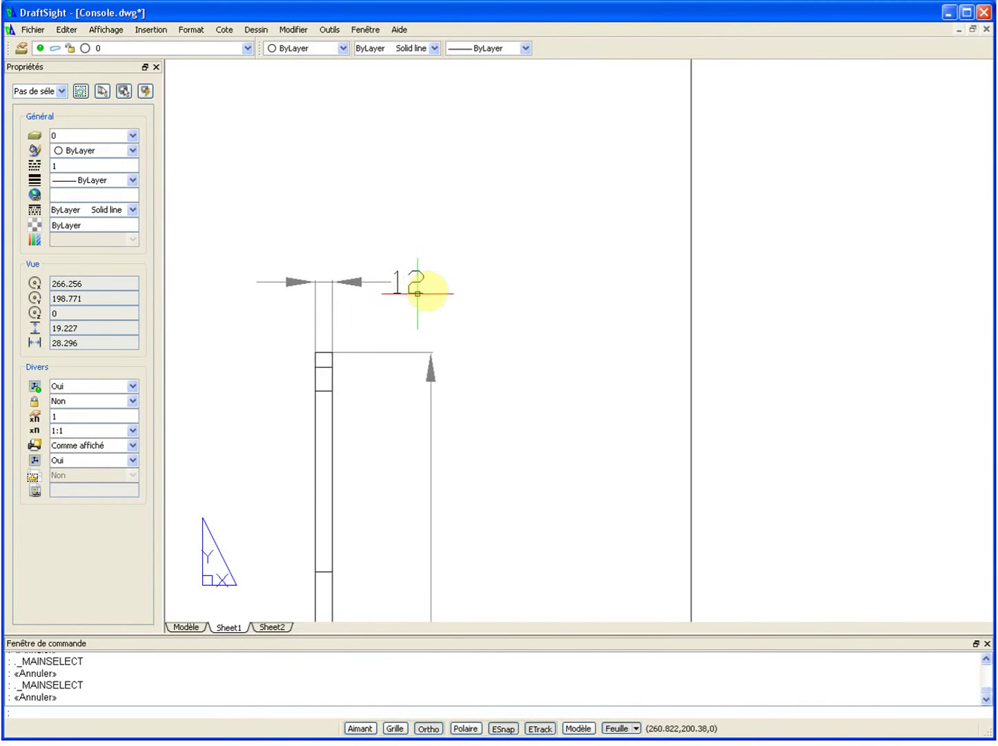
scroll(439, 288, "down", 7)
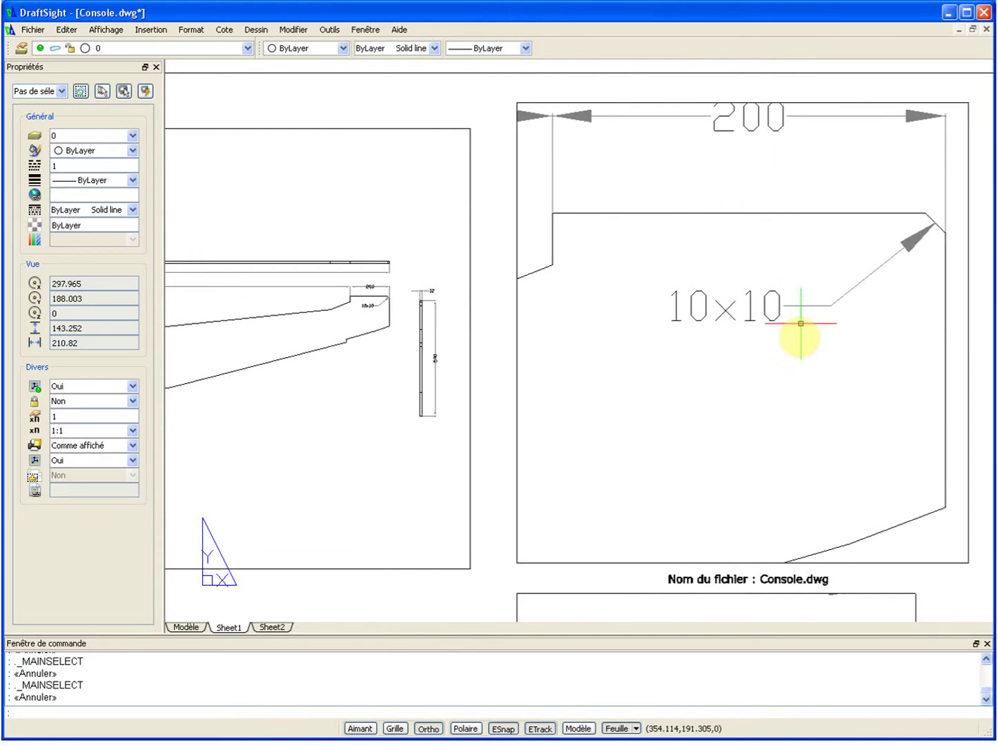
scroll(791, 383, "down", 3)
scroll(784, 491, "up", 8)
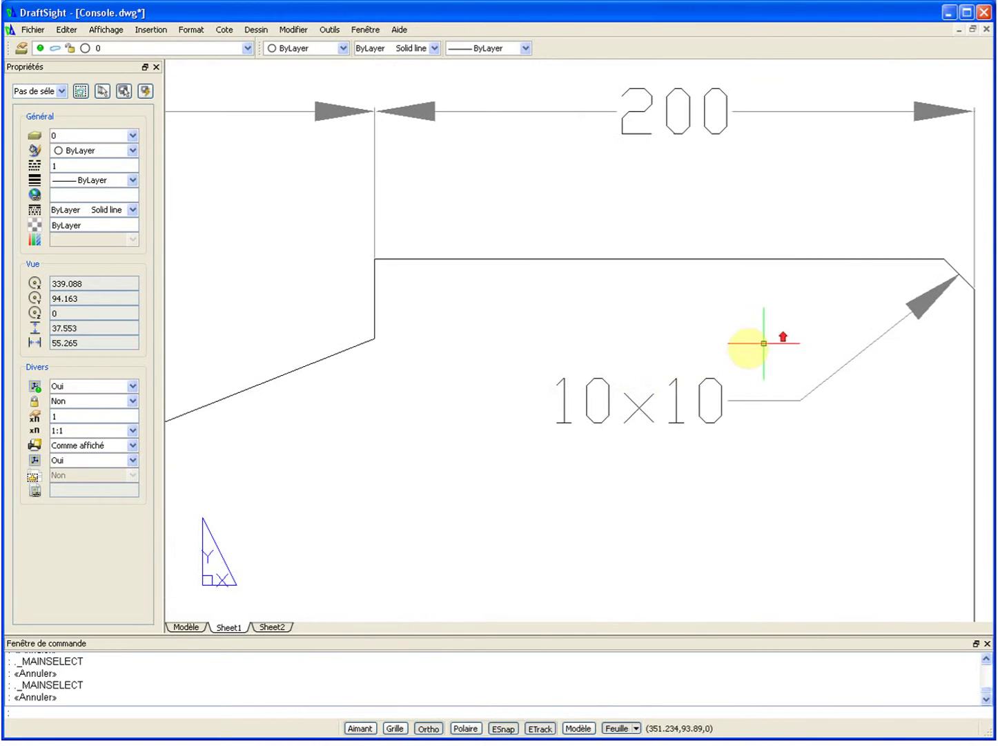
key("Return")
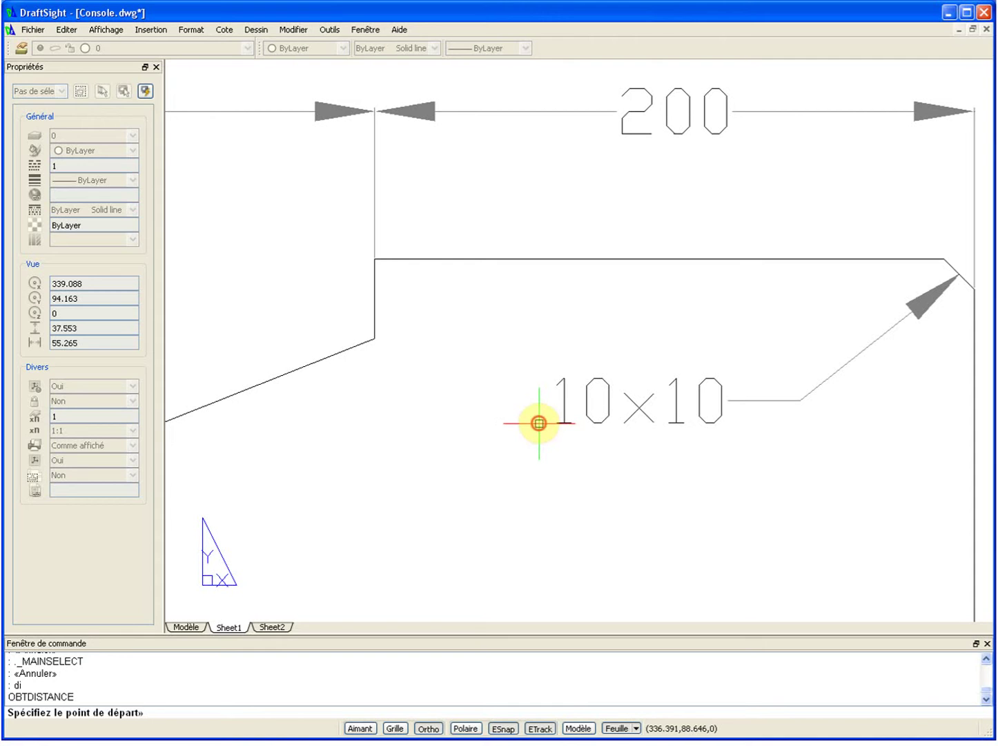
left_click(539, 423)
left_click(535, 378)
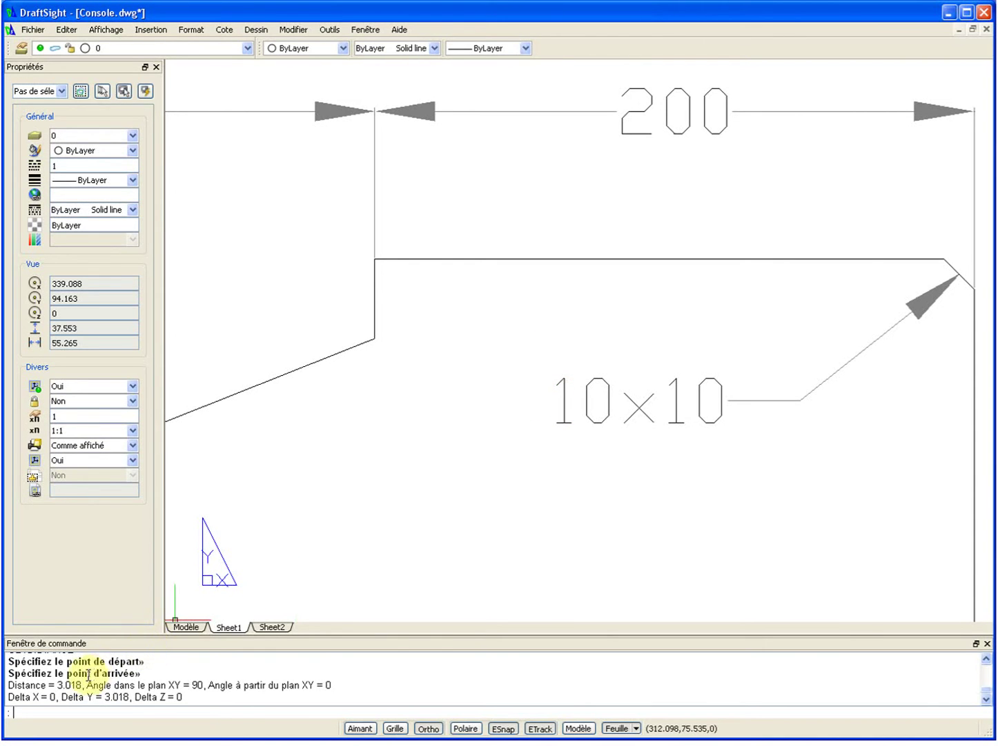
left_click_drag(41, 684, 93, 700)
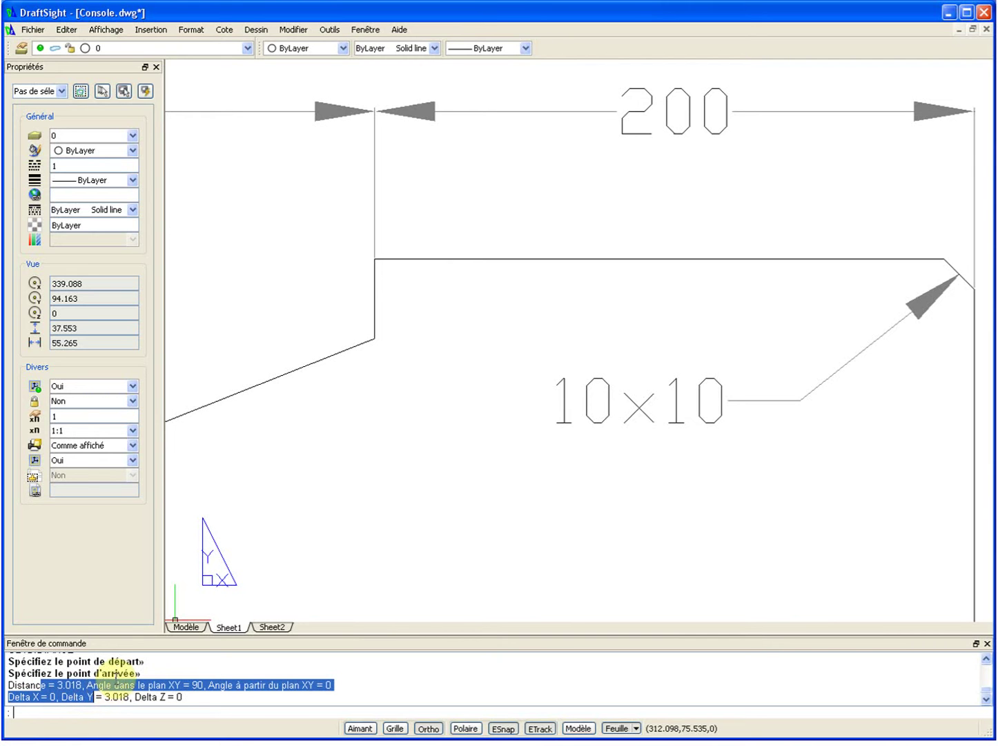
Step: Measure the text height of the 10×10 chamfer label in the upper detail viewport and highlight the distance result
scroll(587, 474, "down", 10)
middle_click_drag(593, 446, 726, 490)
scroll(697, 263, "up", 5)
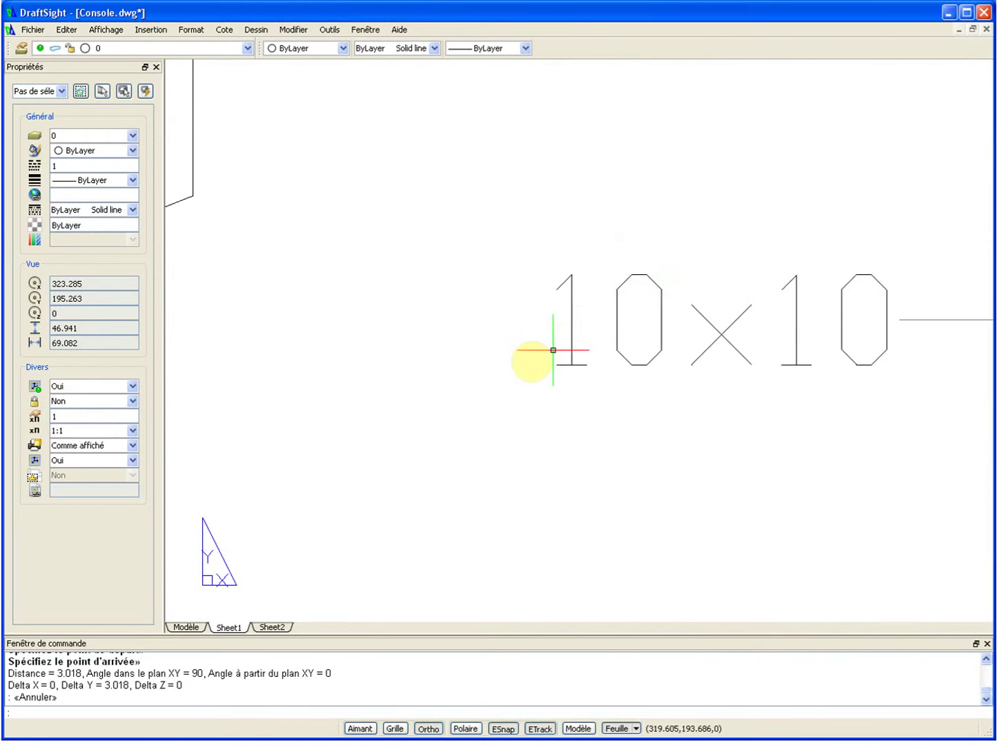
key("Return")
left_click(532, 364)
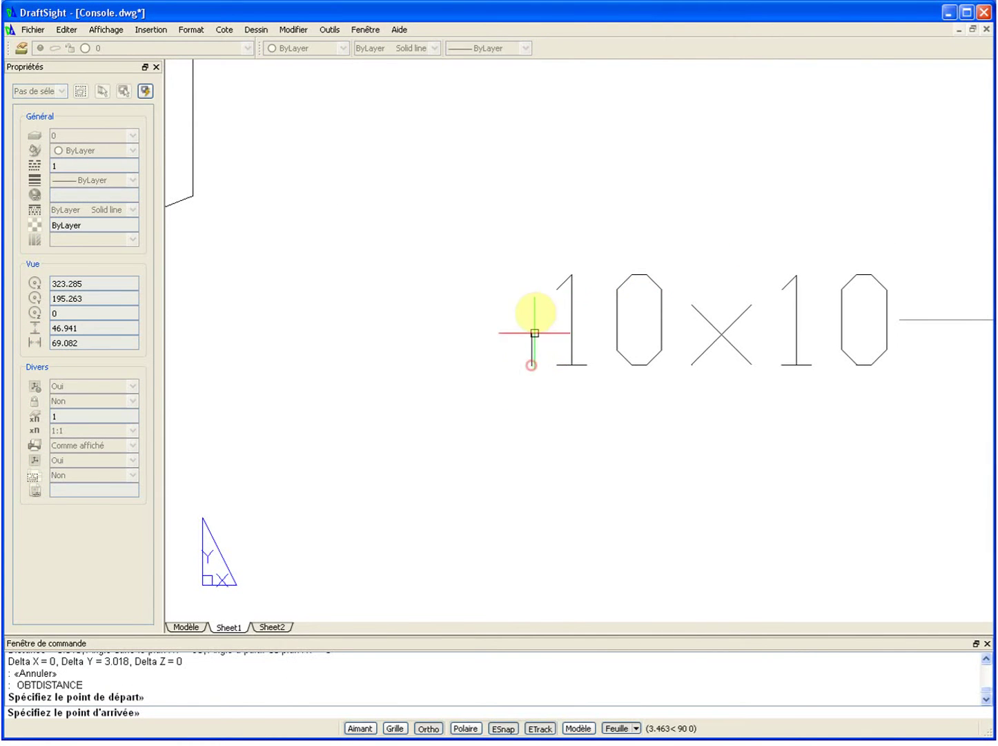
left_click(534, 274)
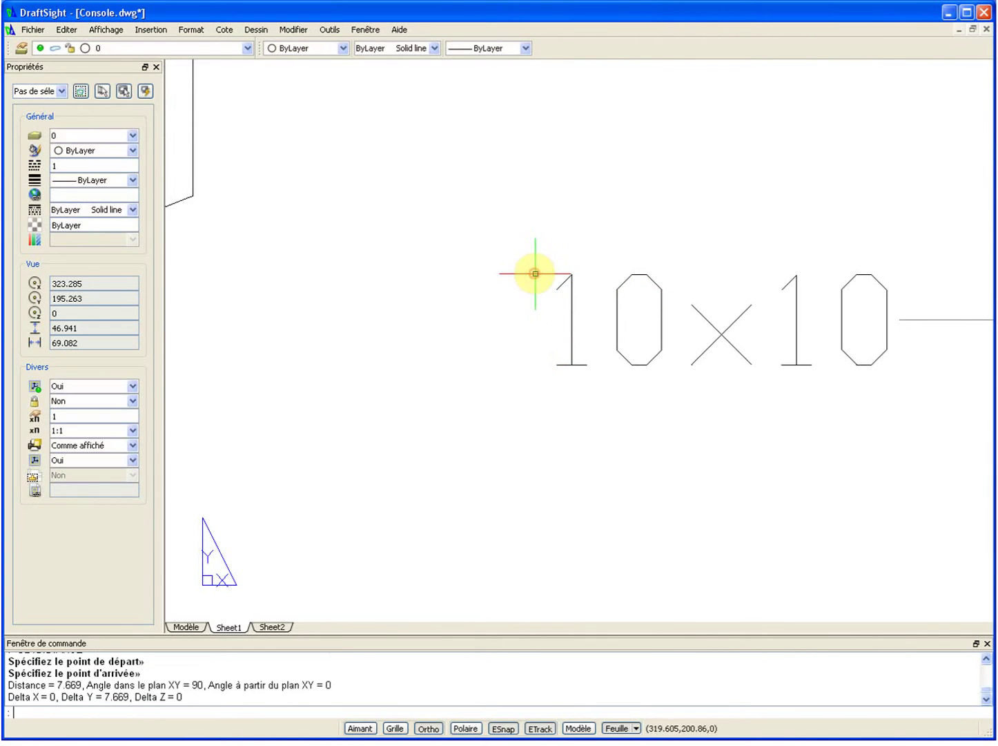
scroll(536, 275, "down", 5)
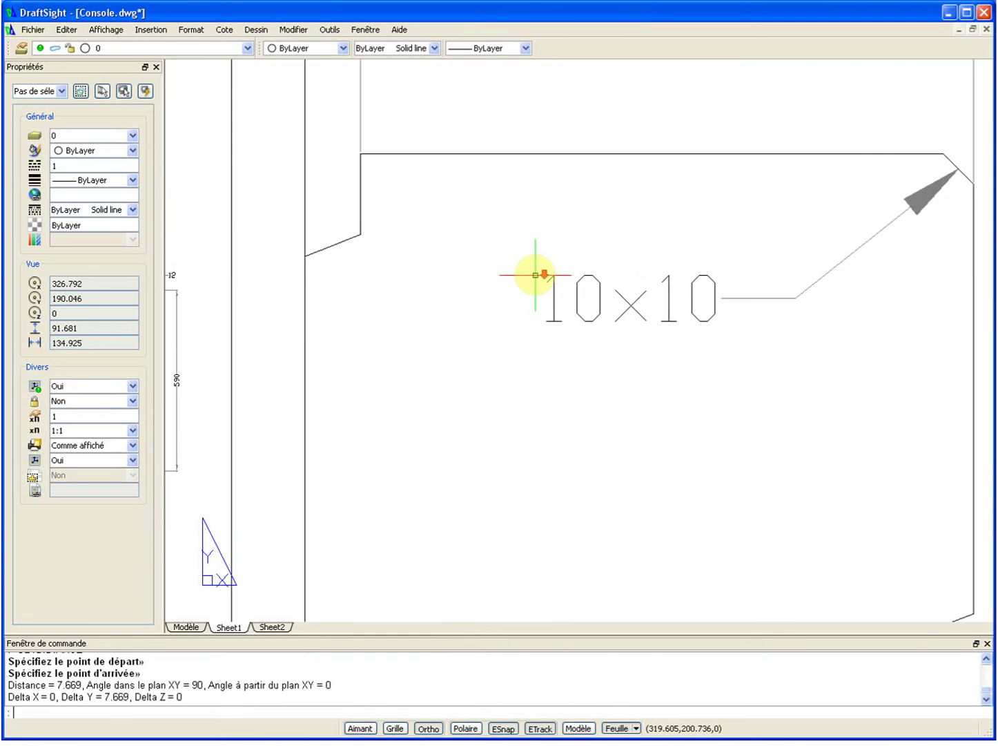
left_click_drag(57, 684, 107, 693)
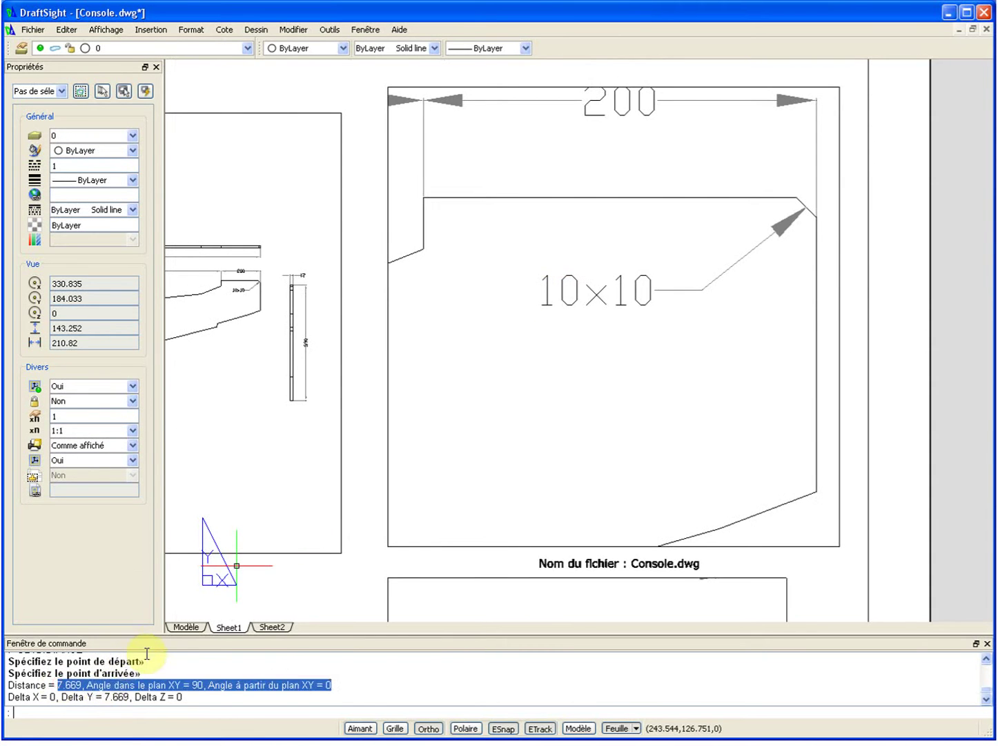
key("Escape")
Step: Measure the text height of the 200 dimension in the overall console viewport and highlight the distance result
scroll(229, 544, "up", 3)
middle_click_drag(272, 496, 586, 544)
scroll(586, 511, "up", 1)
scroll(552, 456, "up", 5)
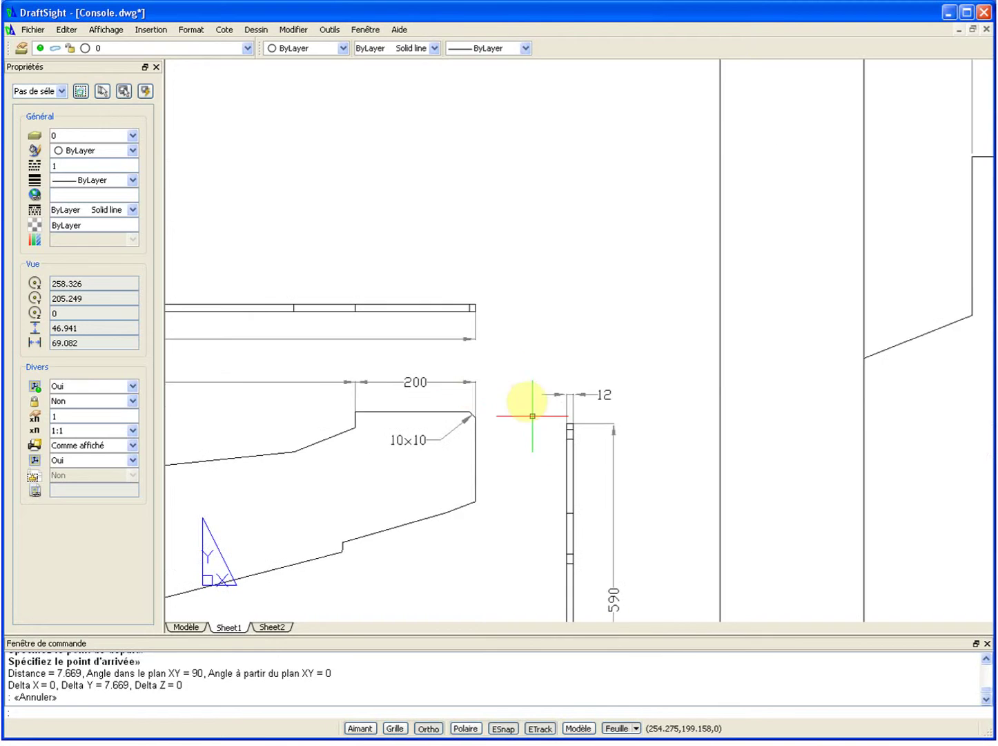
key("Return")
scroll(472, 392, "up", 3)
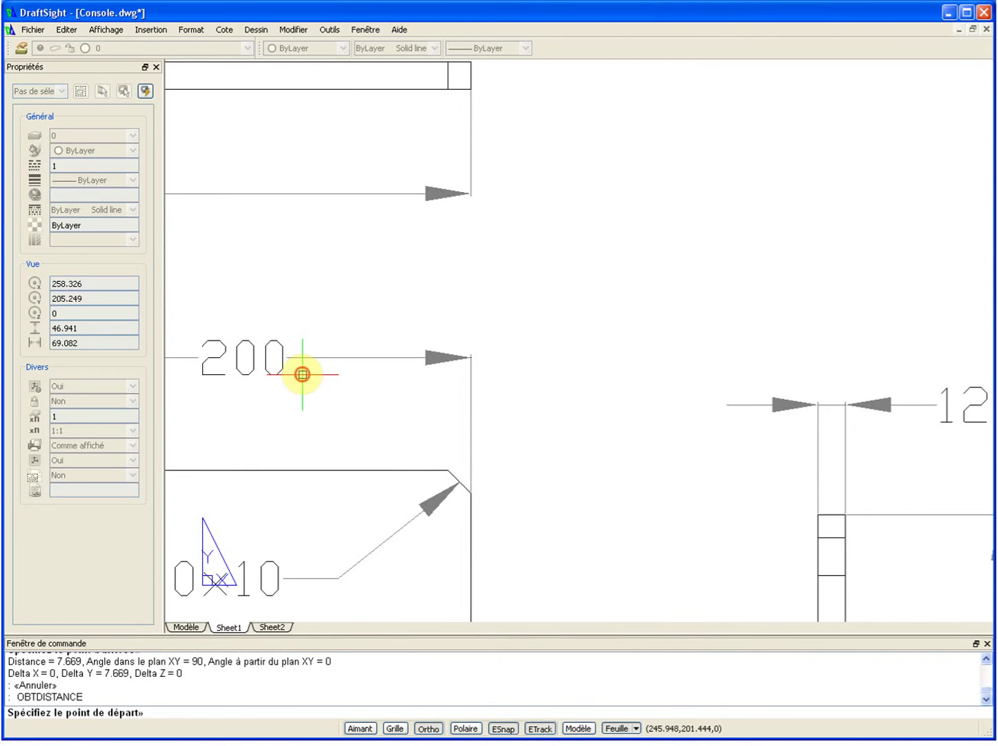
left_click(302, 374)
left_click(305, 340)
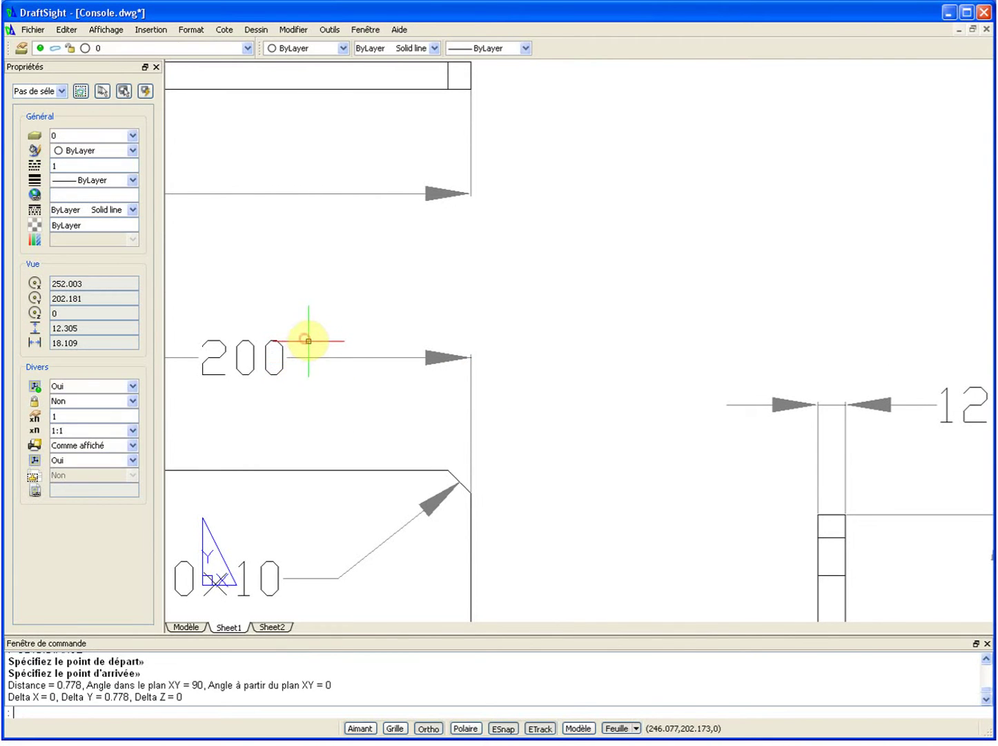
left_click_drag(63, 686, 83, 686)
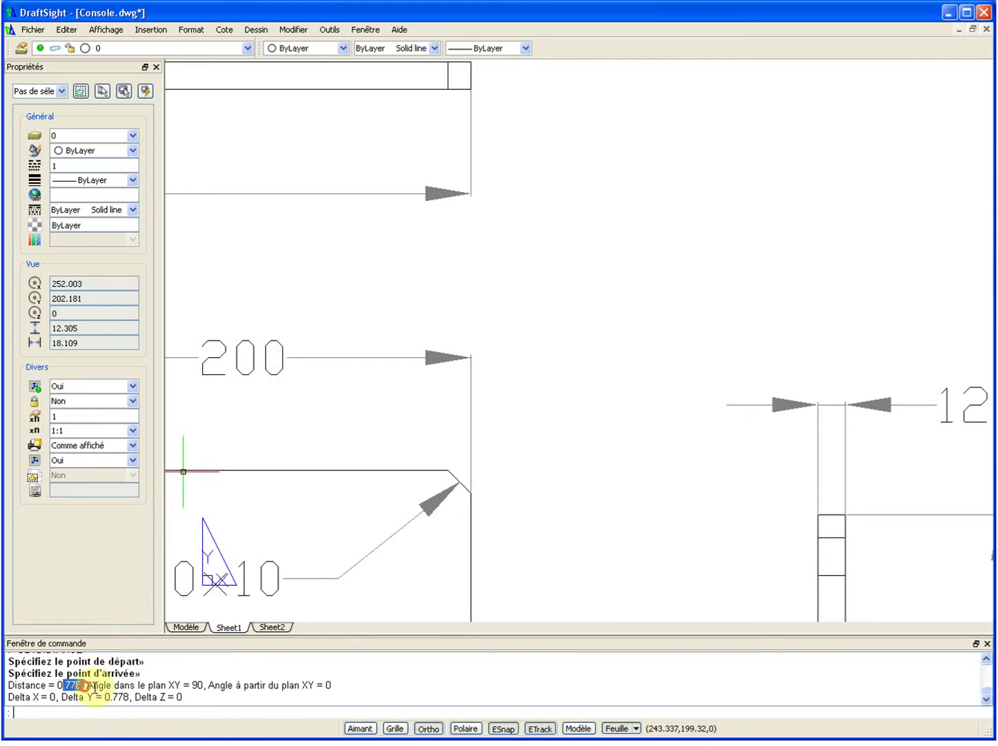
key("Escape")
Step: Compare the dimension text sizes across the three Sheet1 viewports and return to model space
scroll(396, 481, "down", 6)
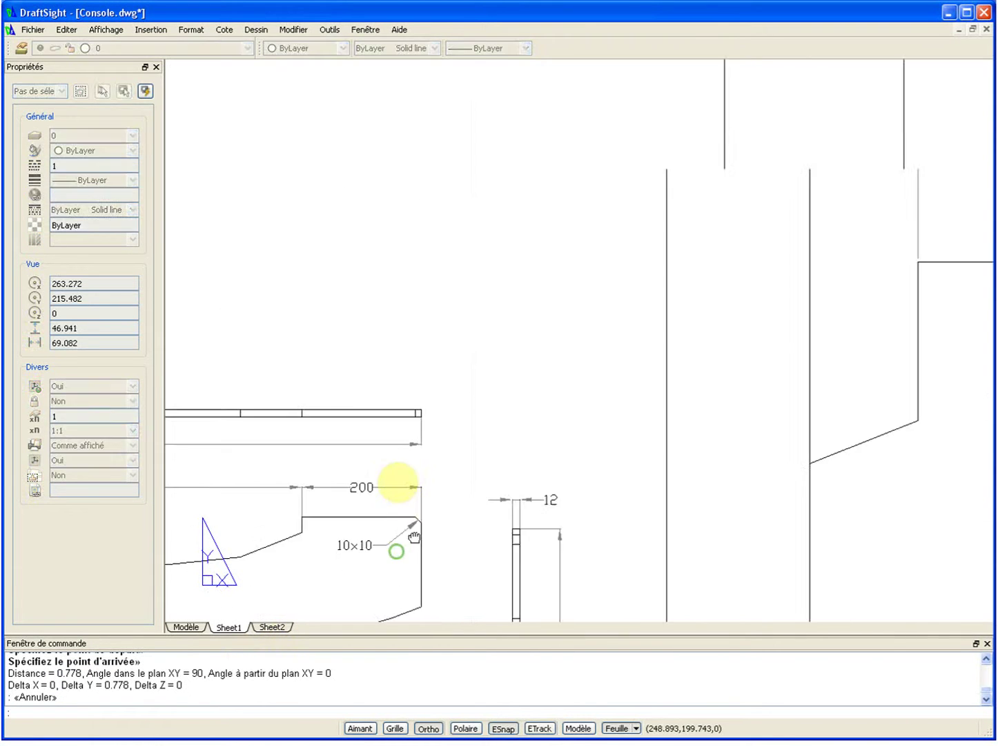
scroll(446, 481, "down", 3)
scroll(647, 390, "down", 3)
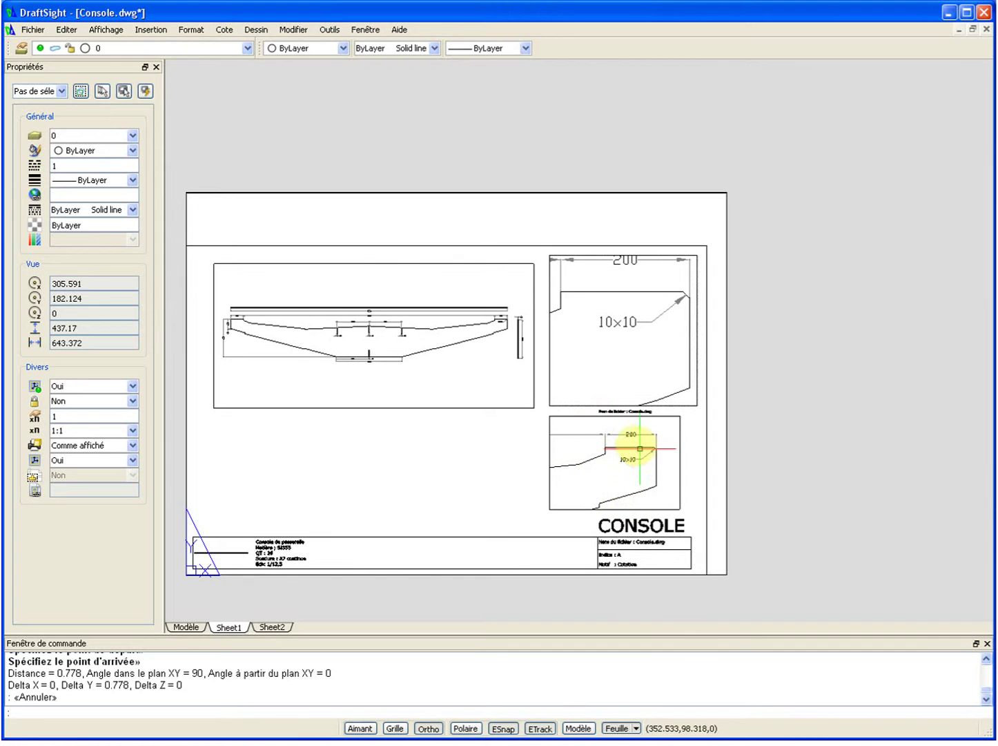
scroll(638, 439, "up", 4)
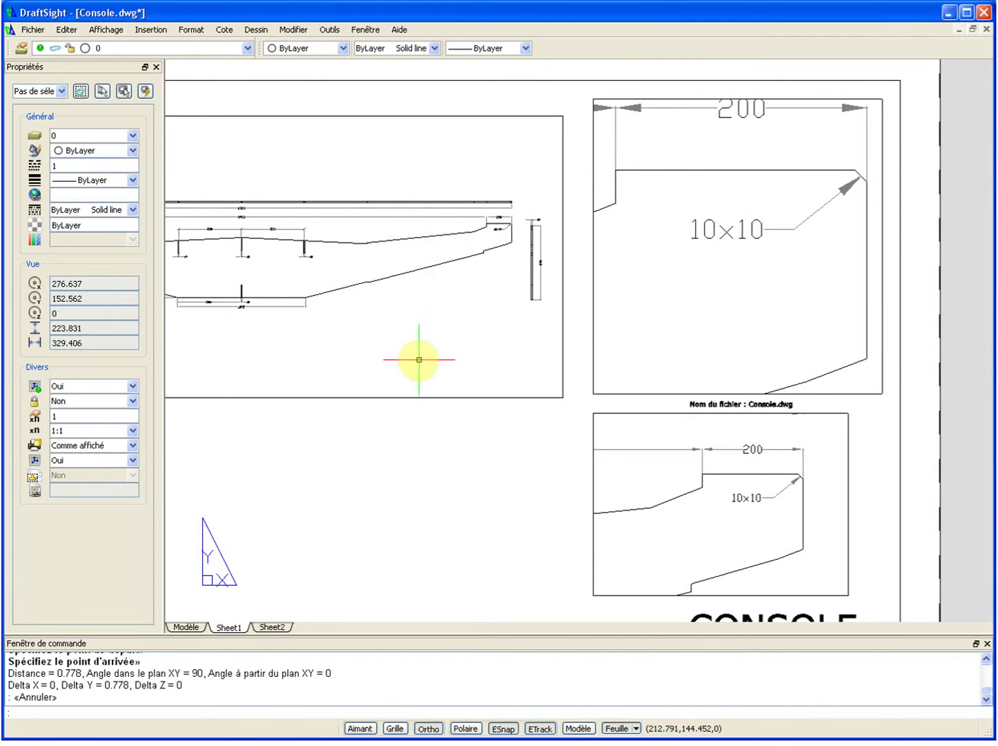
scroll(516, 473, "down", 3)
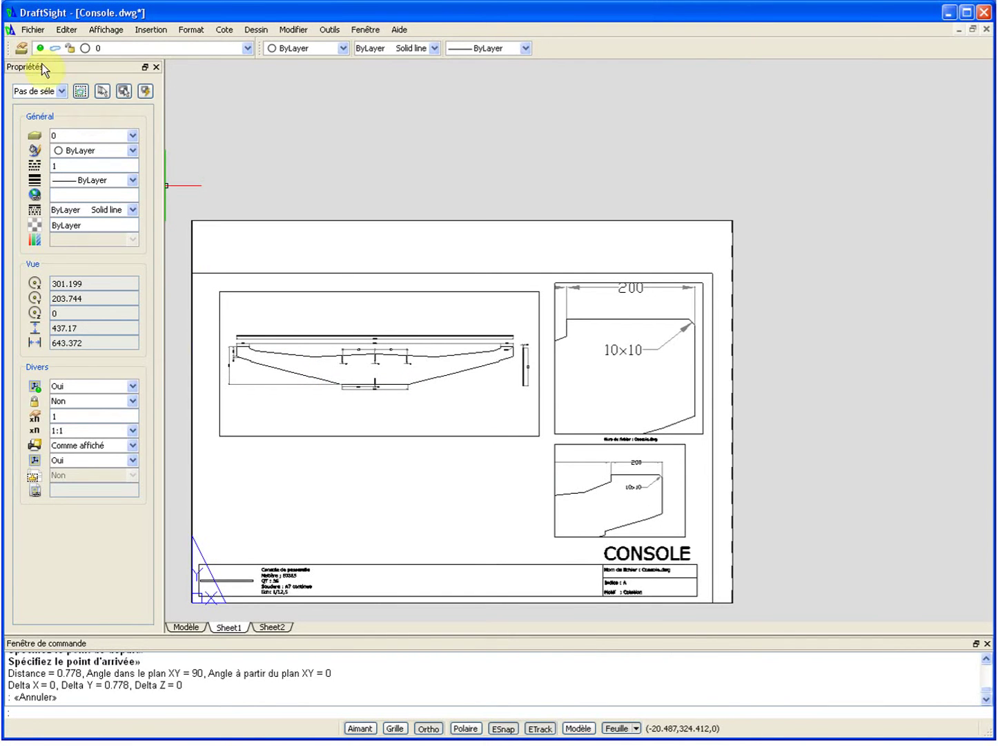
left_click(185, 628)
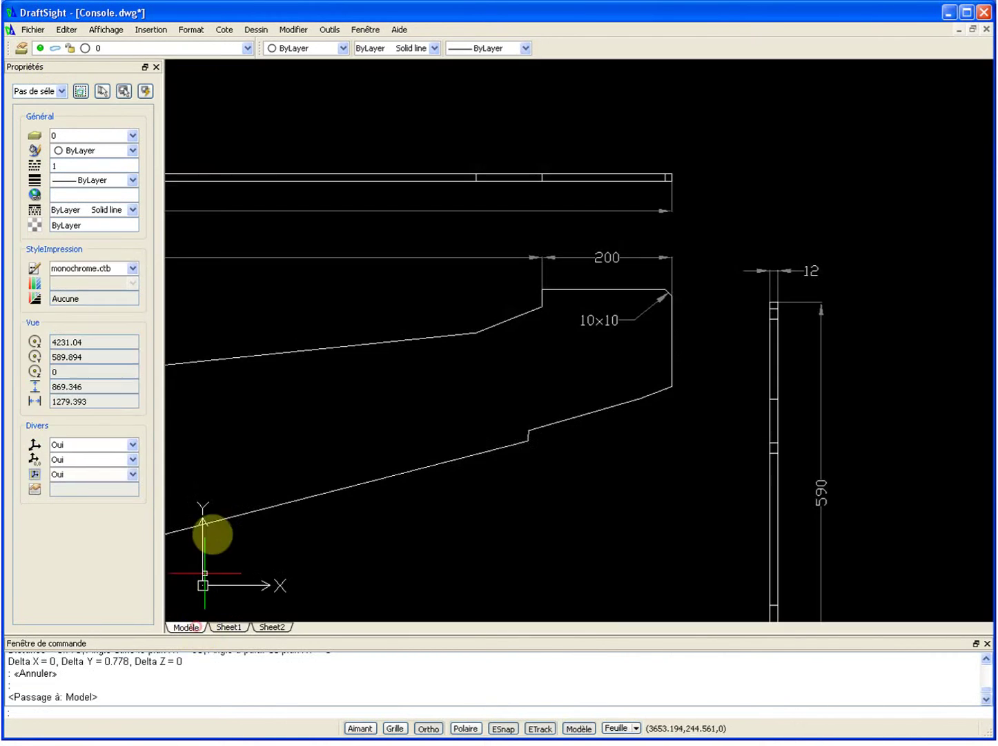
Step: Create a layer named "Cote espace travail" and keep its default properties
left_click(22, 46)
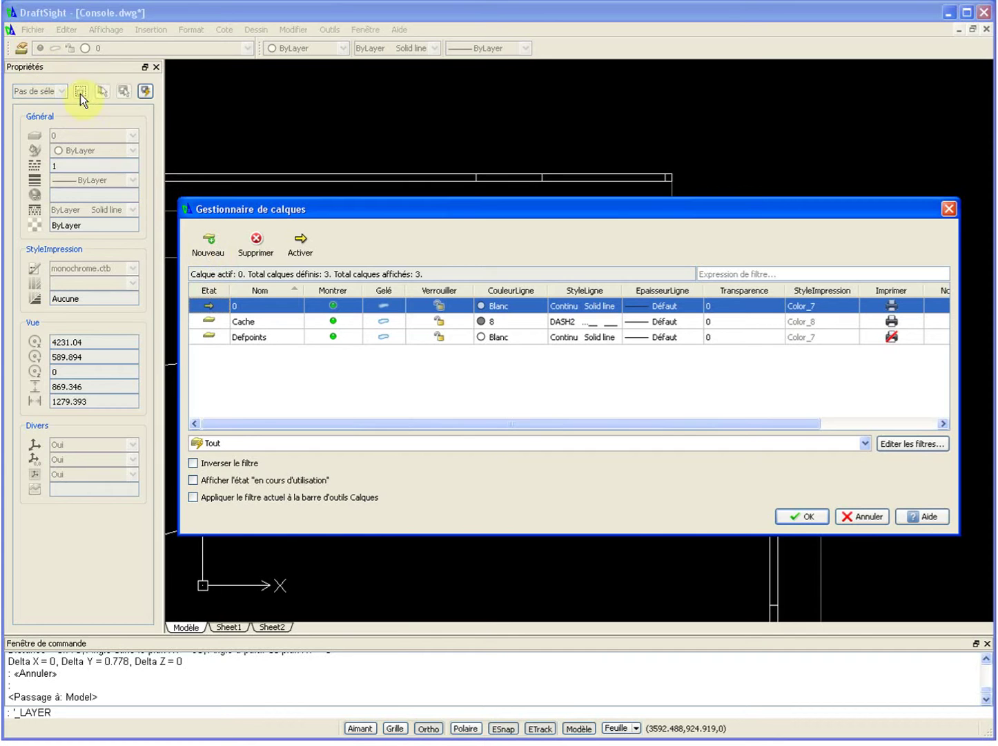
left_click(216, 245)
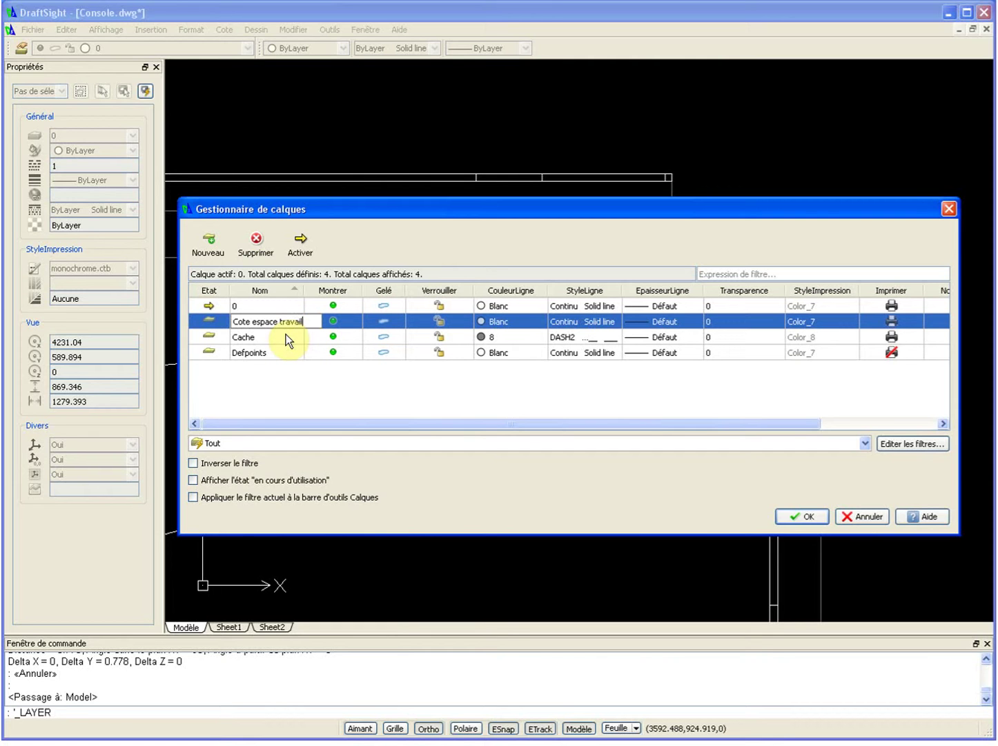
left_click(802, 517)
Step: Move all dimensions of the console's views in model space to the Cote espace travail layer, leaving out the separate square's 1000 dimension
scroll(528, 357, "down", 2)
scroll(528, 358, "down", 2)
scroll(628, 363, "down", 2)
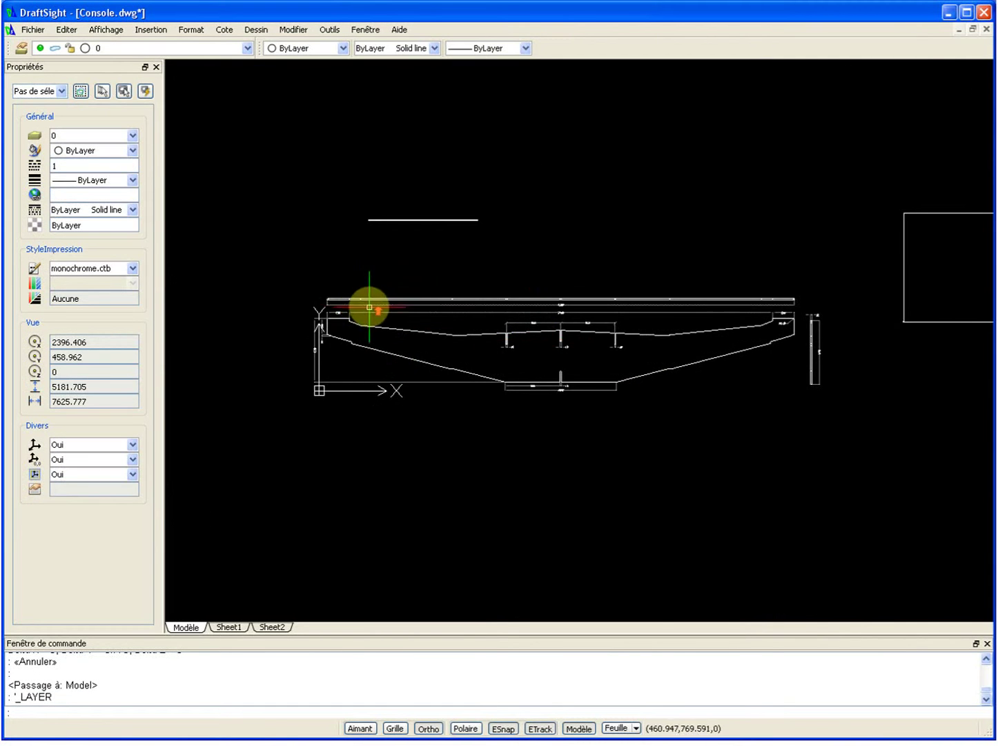
scroll(370, 307, "up", 3)
left_click(346, 301)
left_click(256, 318)
left_click(311, 261)
left_click(267, 310)
scroll(267, 312, "down", 3)
middle_click_drag(267, 313, 455, 283)
left_click(403, 283)
left_click(339, 483)
scroll(340, 483, "down", 3)
scroll(697, 432, "up", 3)
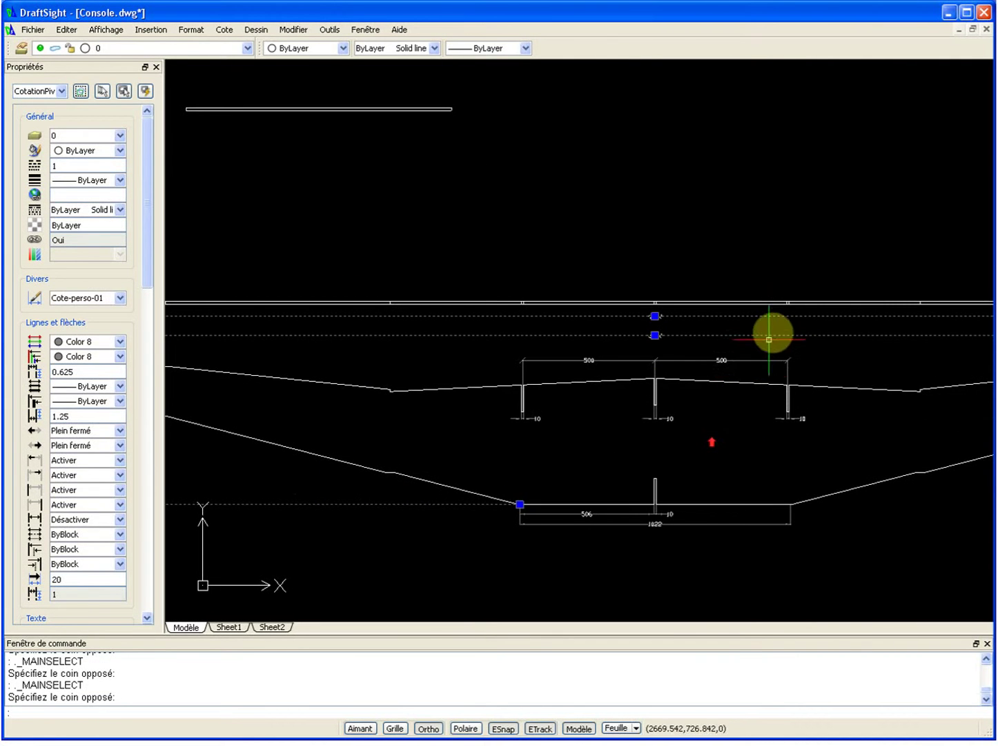
left_click(802, 339)
left_click(549, 387)
left_click(506, 397)
left_click(826, 462)
left_click(464, 482)
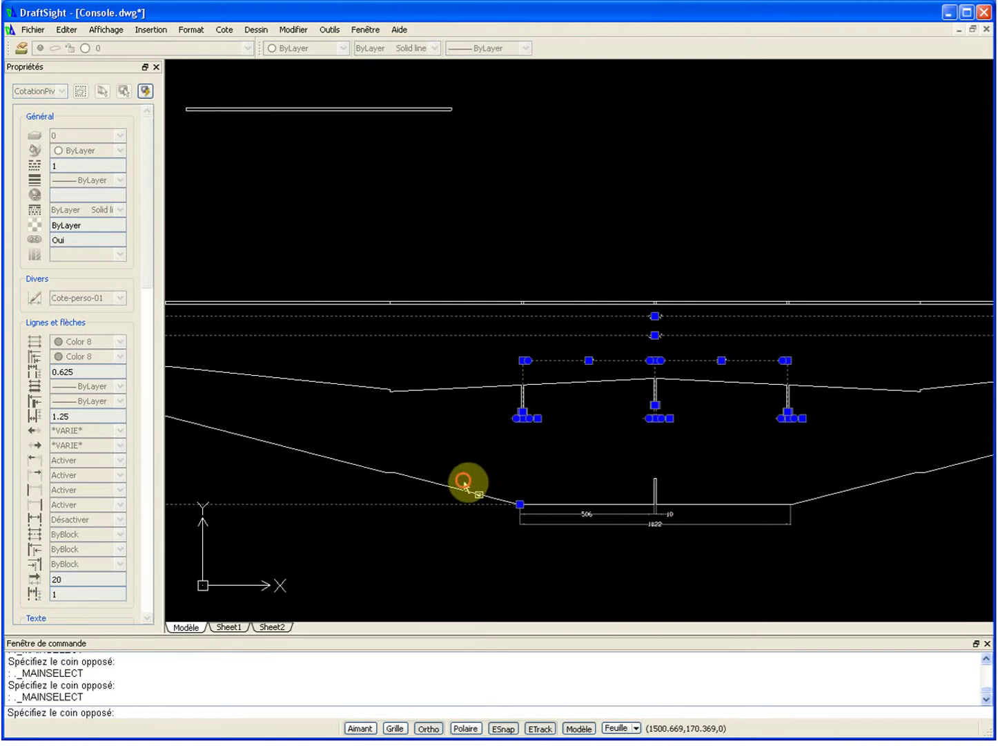
left_click(821, 572)
scroll(850, 545, "down", 3)
scroll(579, 462, "up", 3)
scroll(578, 462, "up", 4)
left_click(582, 400)
left_click(608, 339)
left_click(858, 329)
left_click(750, 365)
left_click(779, 427)
scroll(622, 397, "down", 5)
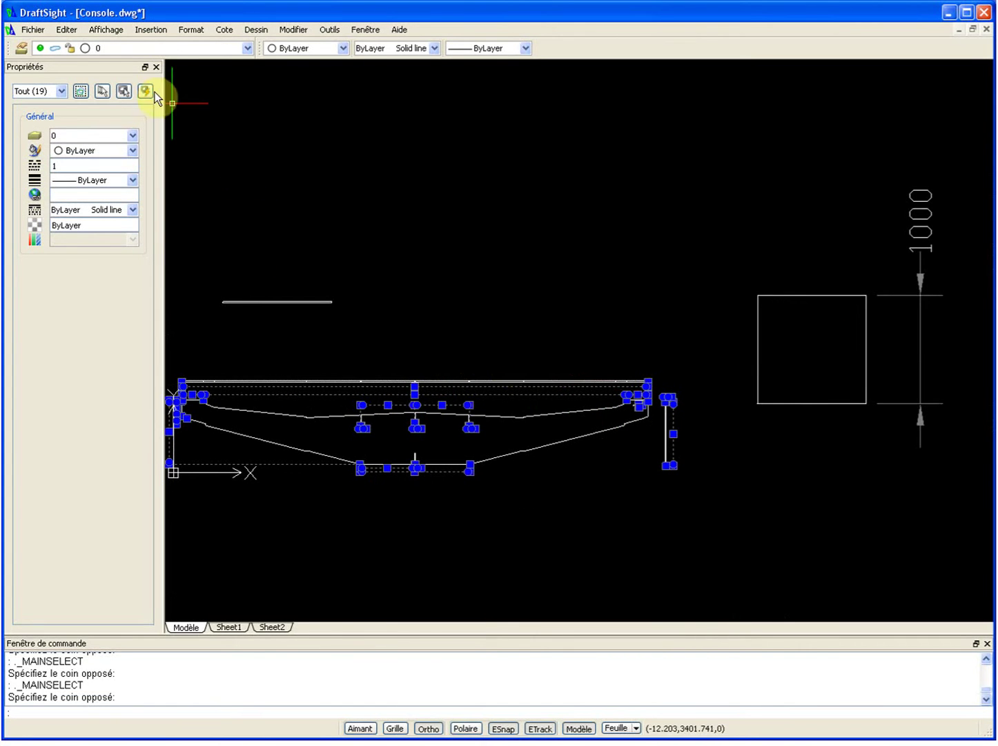
left_click(160, 47)
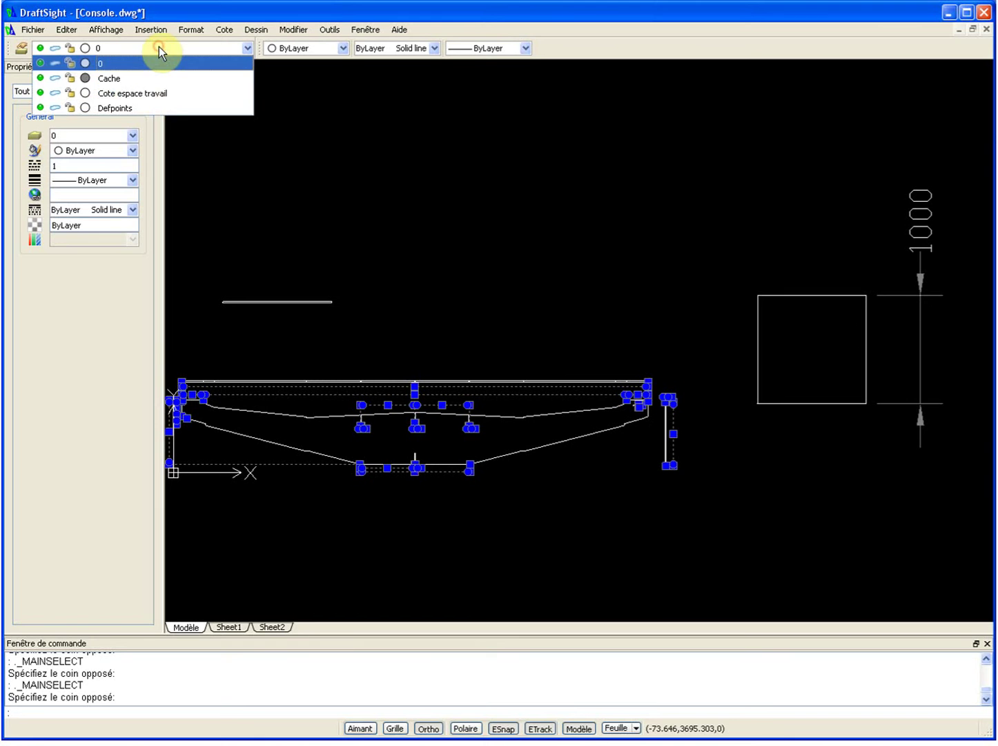
left_click(158, 92)
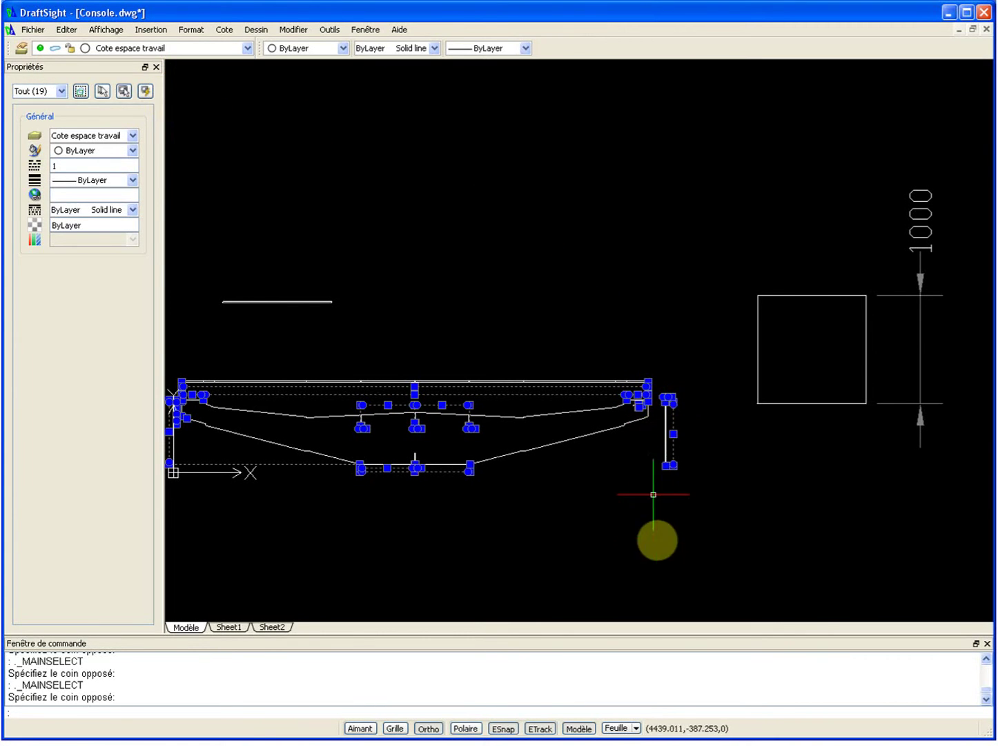
key("Escape")
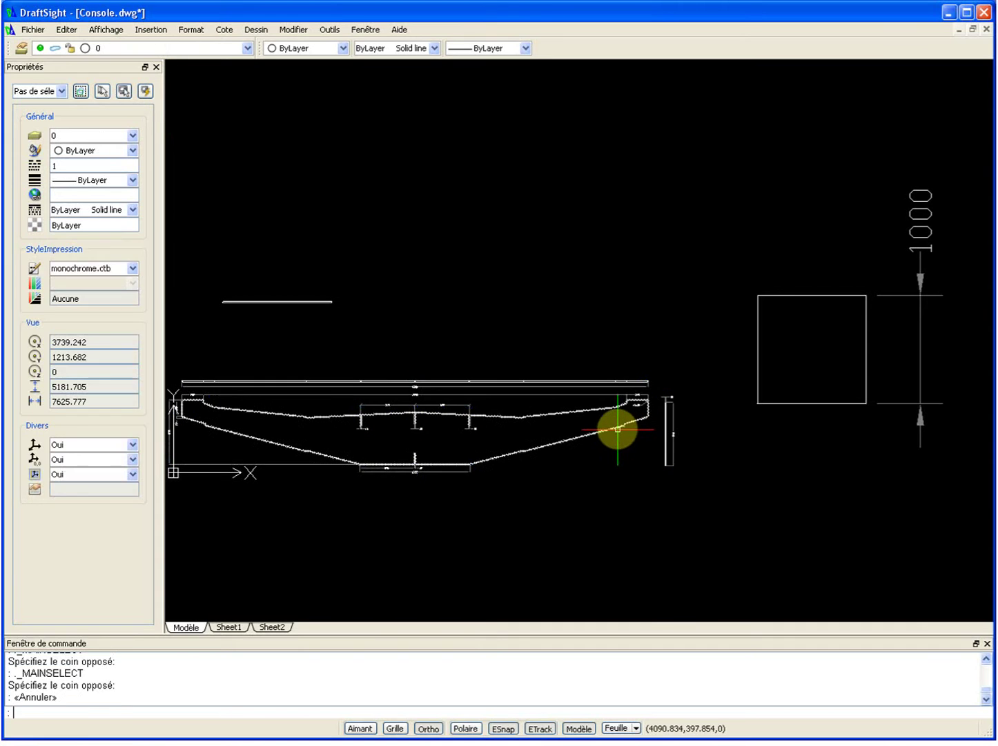
Step: Check the layer assigned to the console outline polyline and to the long horizontal dimension above it
left_click(616, 428)
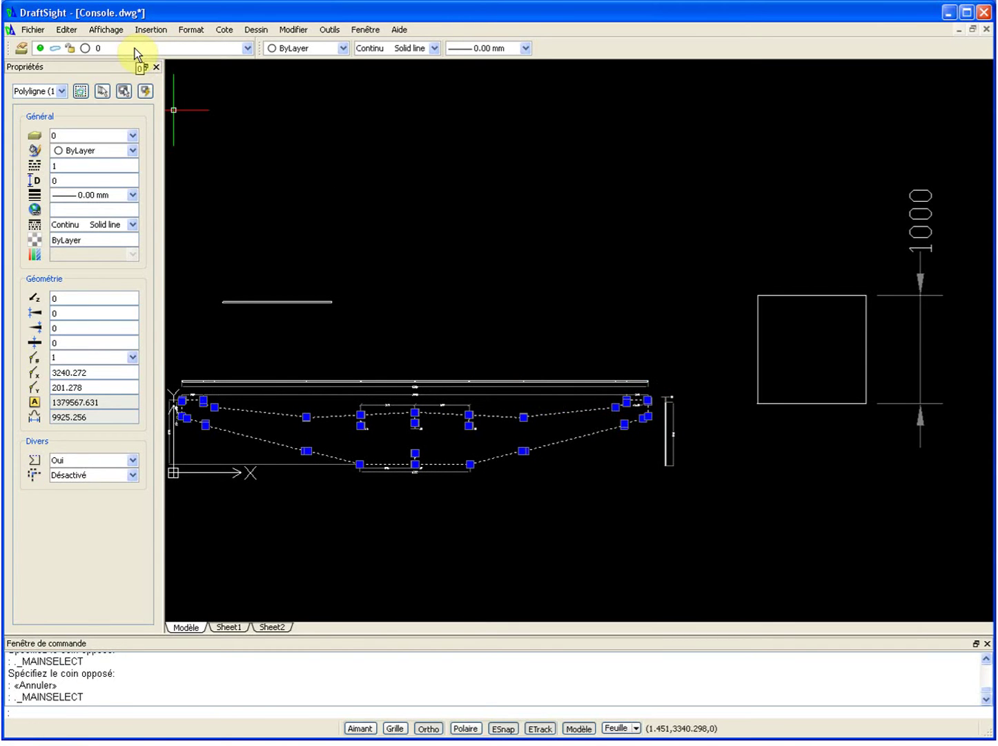
key("Escape")
left_click(625, 393)
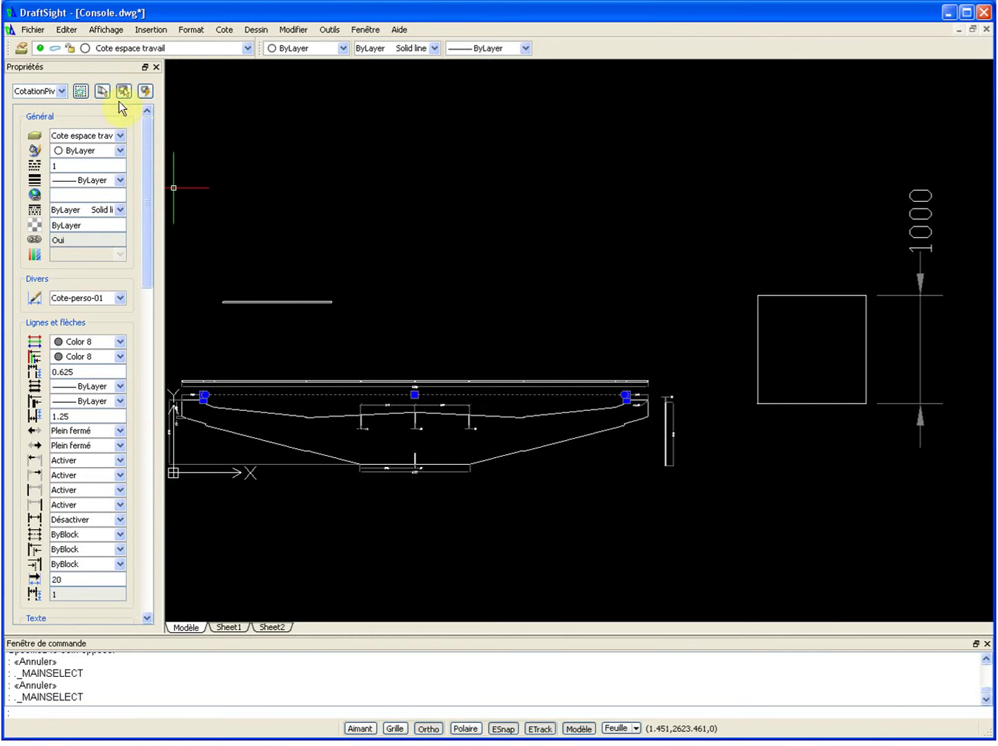
left_click(134, 49)
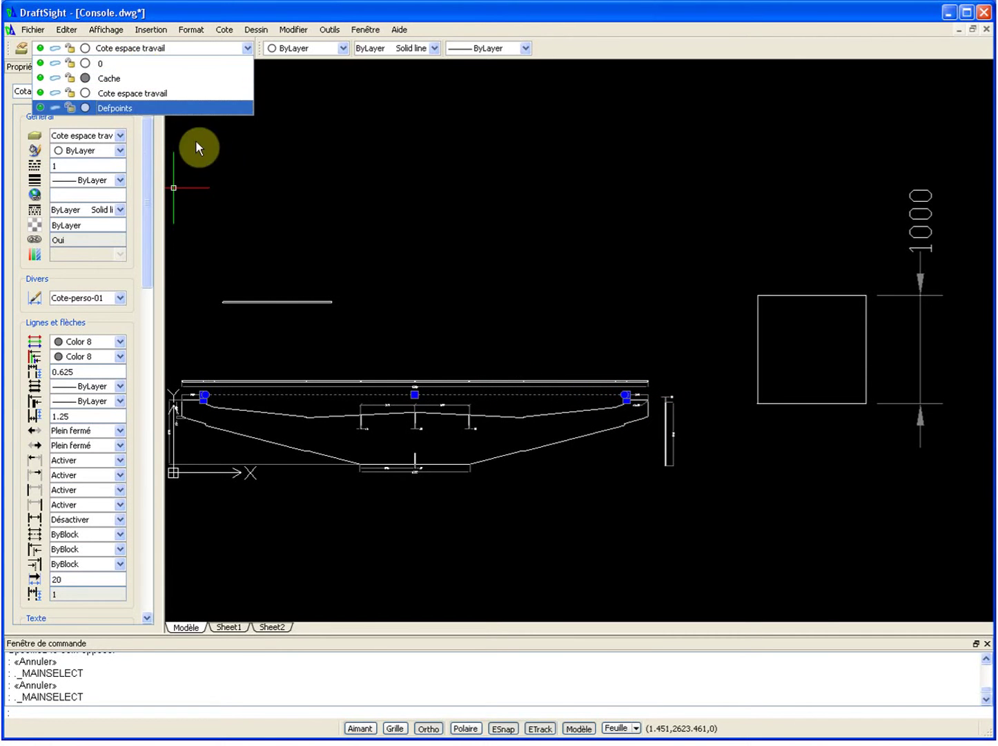
key("Escape")
key("Escape")
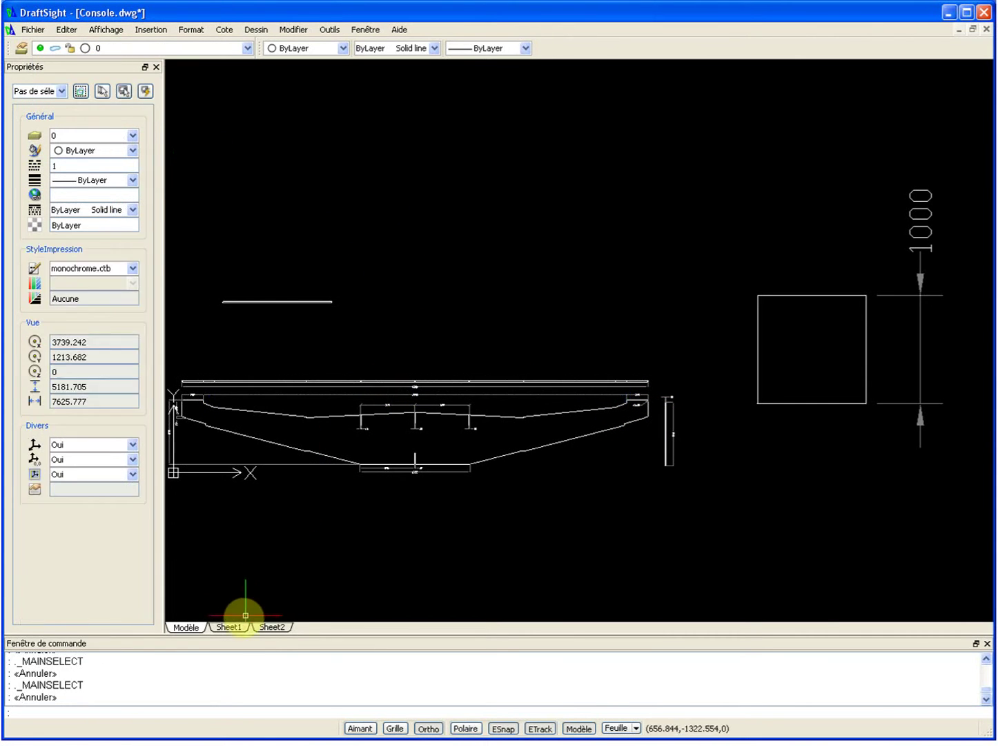
Step: Freeze the Cote espace travail layer only in the overall console viewport on Sheet1, leaving the viewport when done
left_click(238, 629)
scroll(446, 350, "up", 2)
double_click(598, 274)
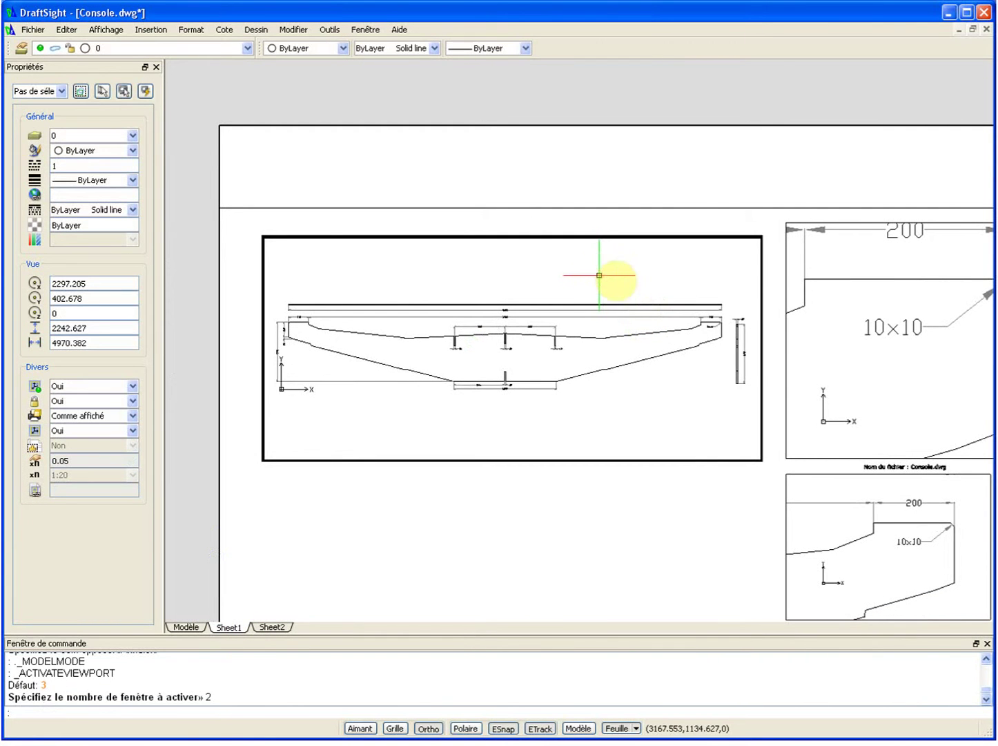
left_click(22, 48)
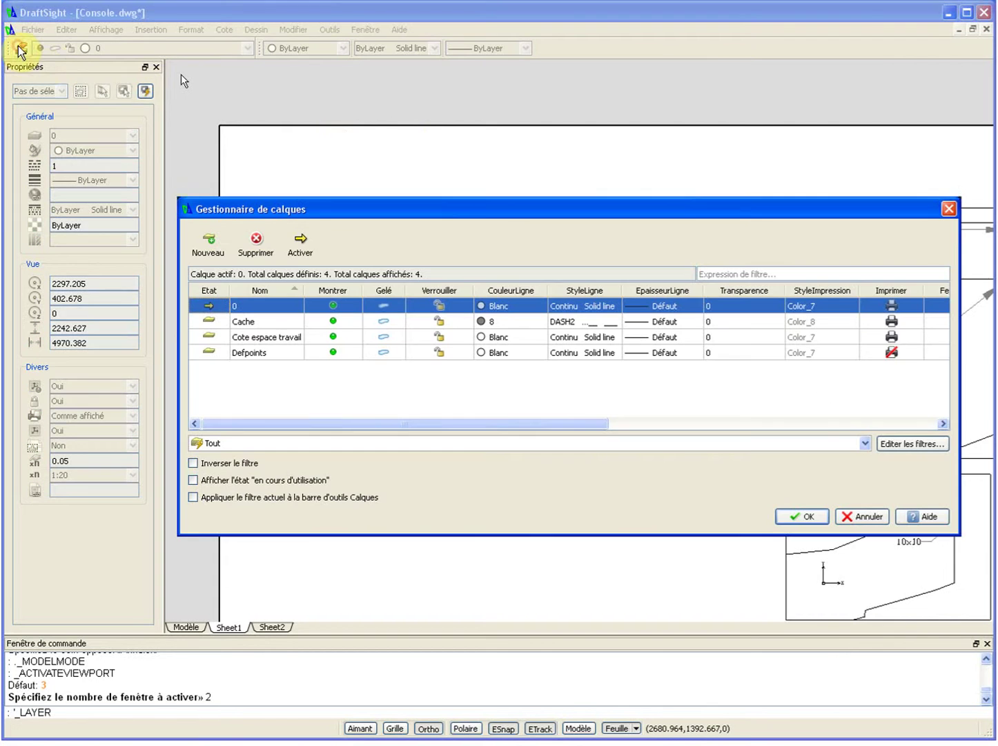
left_click(281, 338)
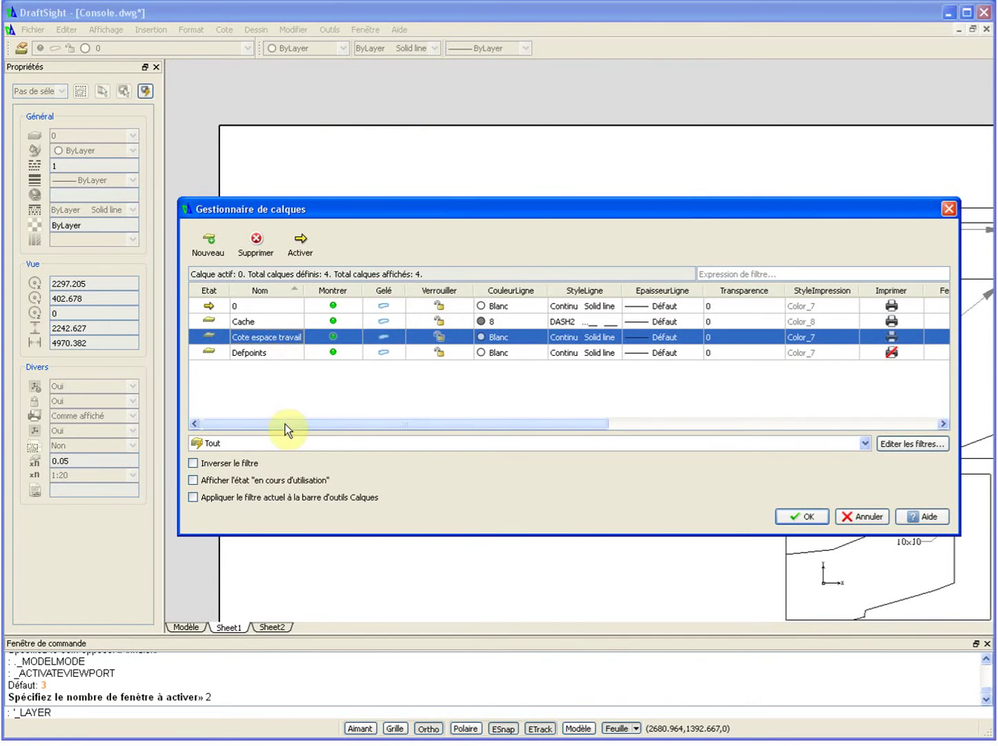
left_click_drag(415, 213, 359, 324)
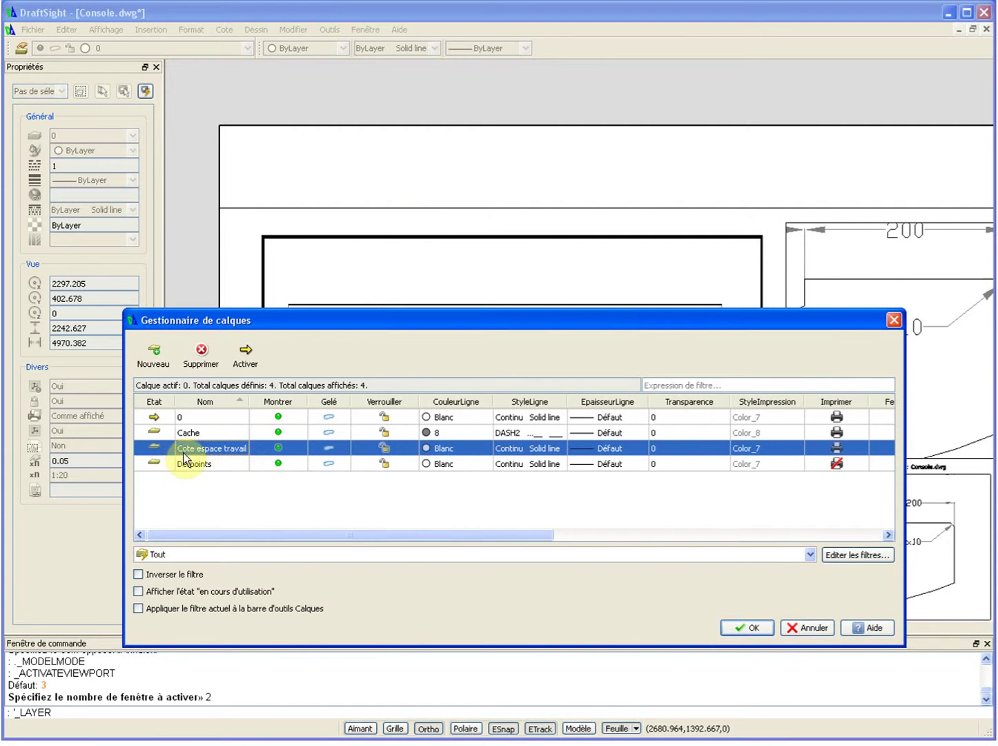
left_click_drag(276, 536, 490, 523)
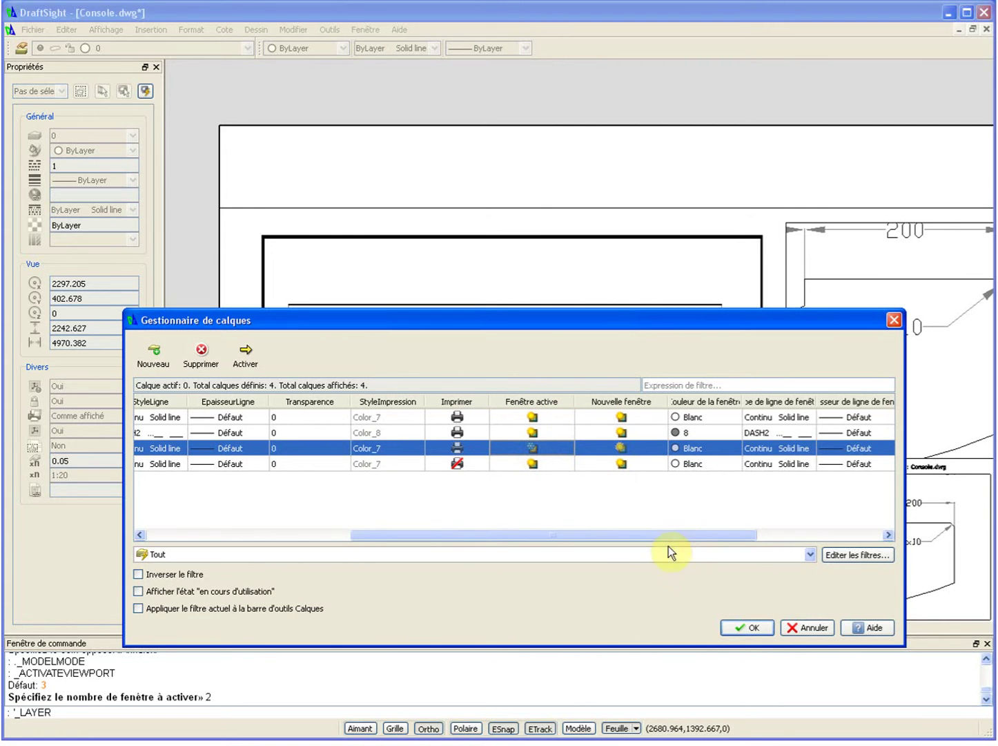
left_click(747, 629)
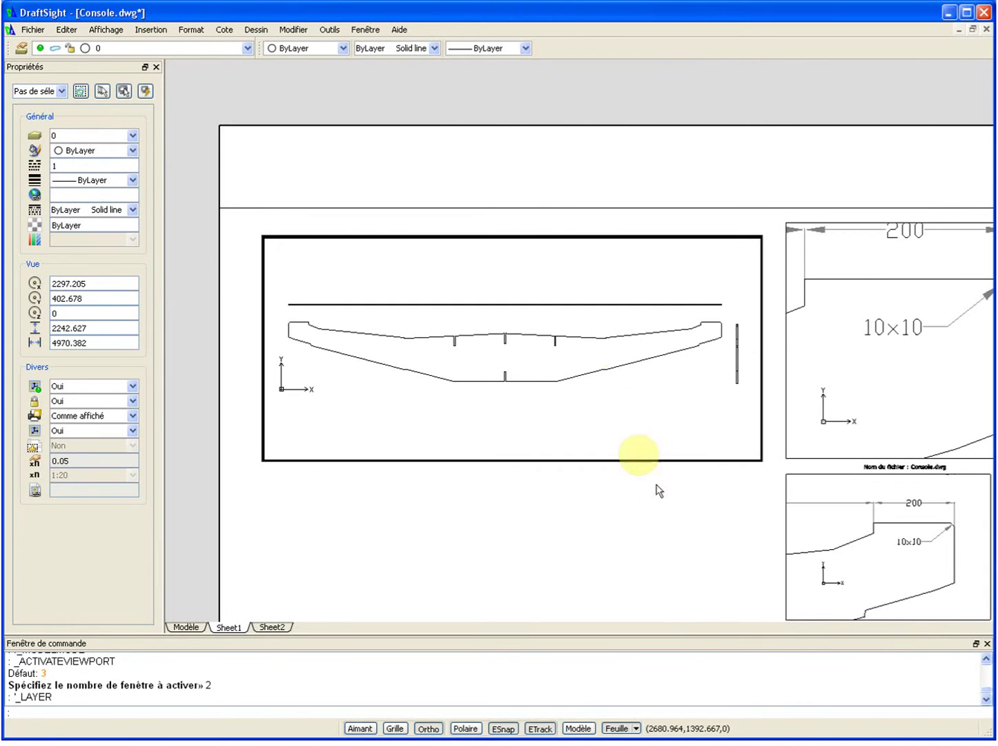
double_click(573, 495)
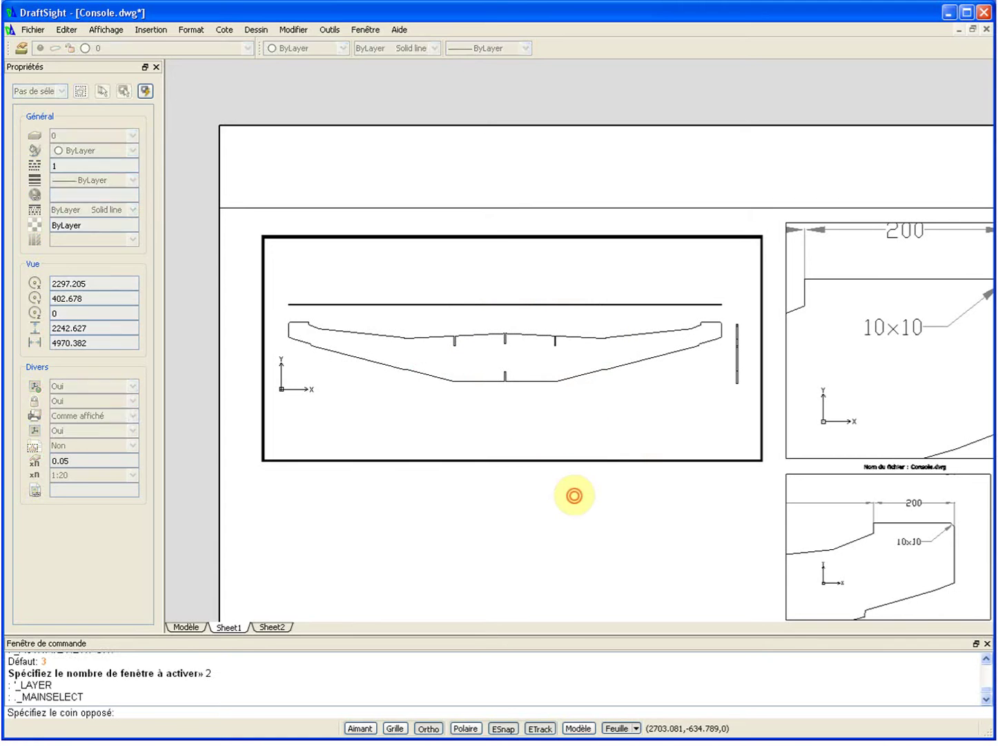
Step: Freeze the Cote espace travail layer only in the upper detail viewport of Sheet1
middle_click_drag(691, 504, 449, 392)
scroll(659, 318, "down", 1)
double_click(645, 283)
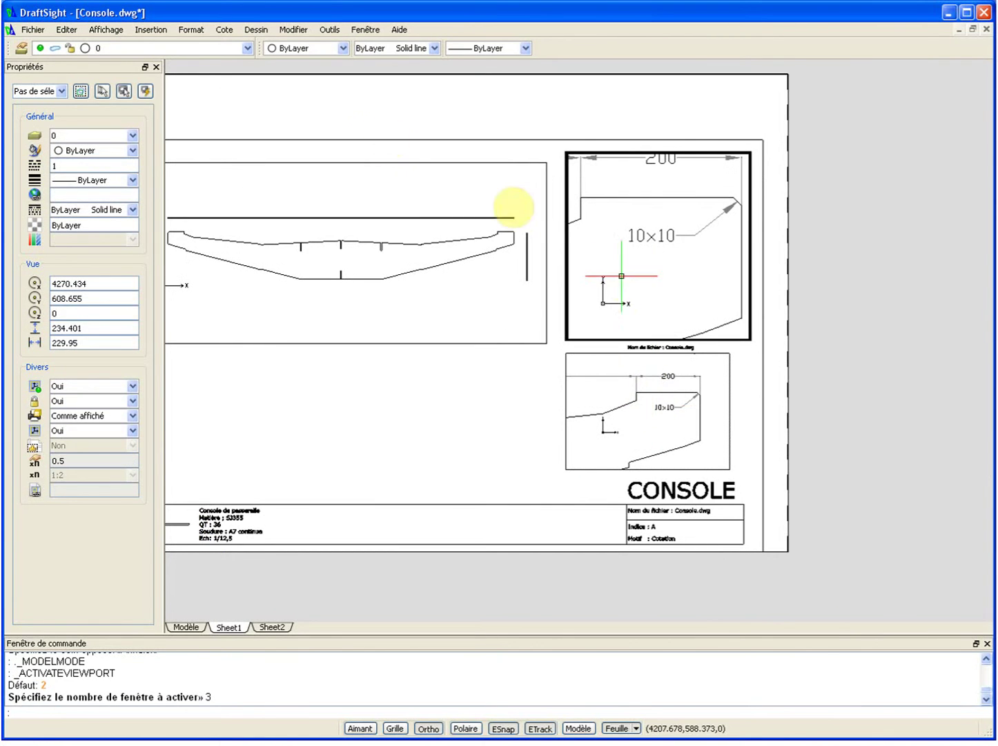
left_click(23, 47)
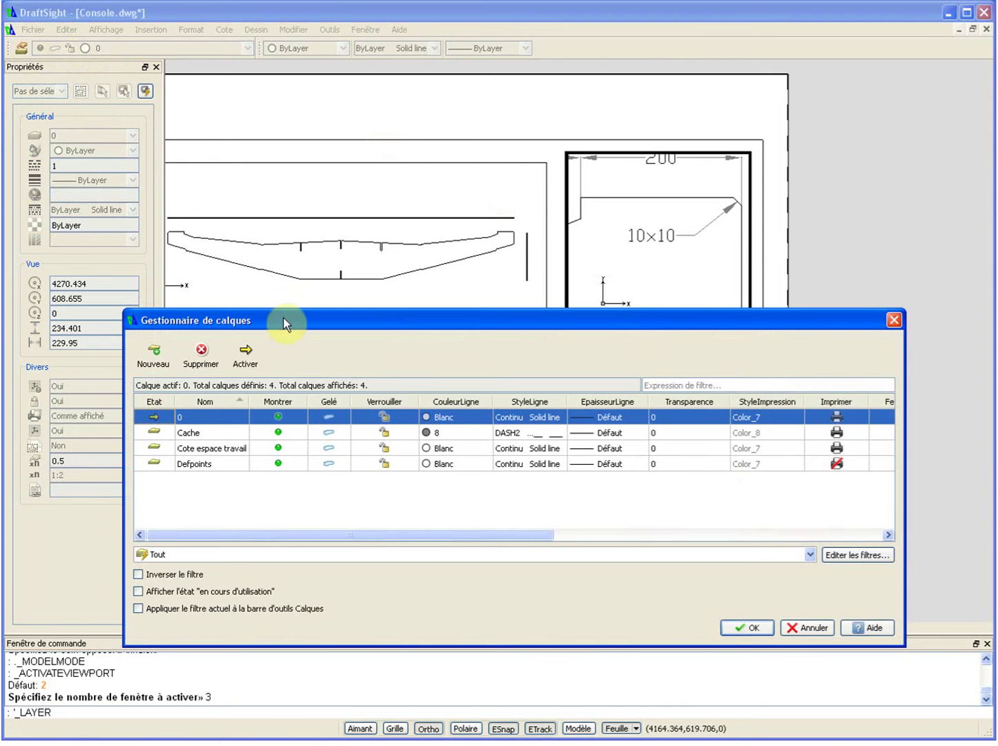
left_click(241, 446)
left_click_drag(259, 534, 457, 554)
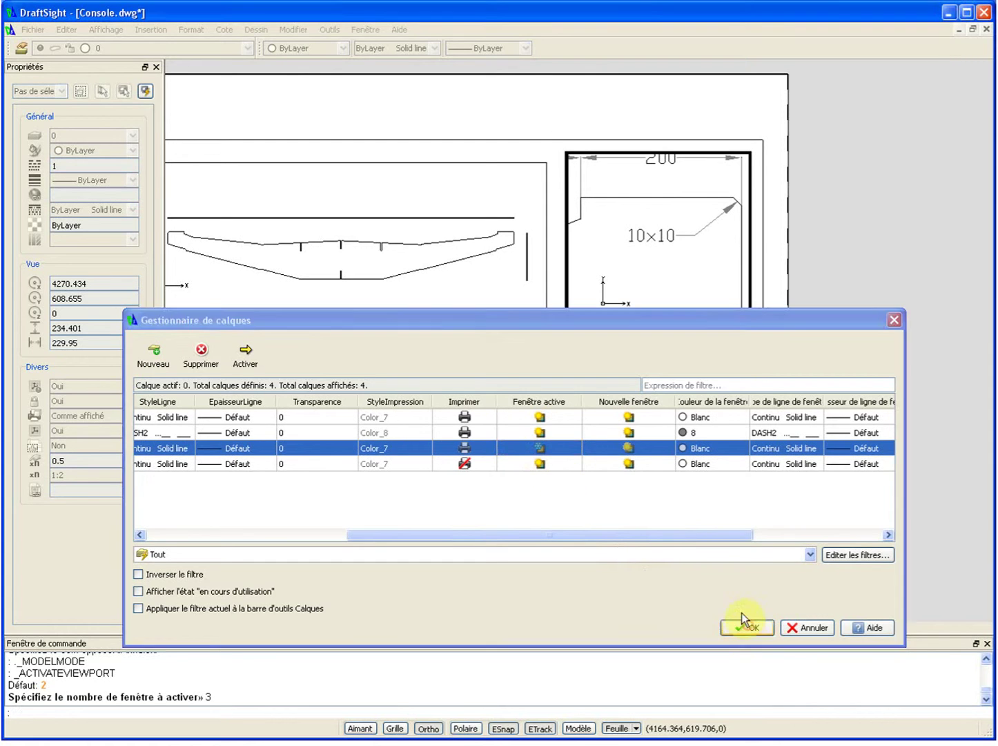
left_click(746, 625)
Step: Clear the selection, leave the upper detail viewport and return to the sheet's paper space
scroll(441, 404, "down", 2)
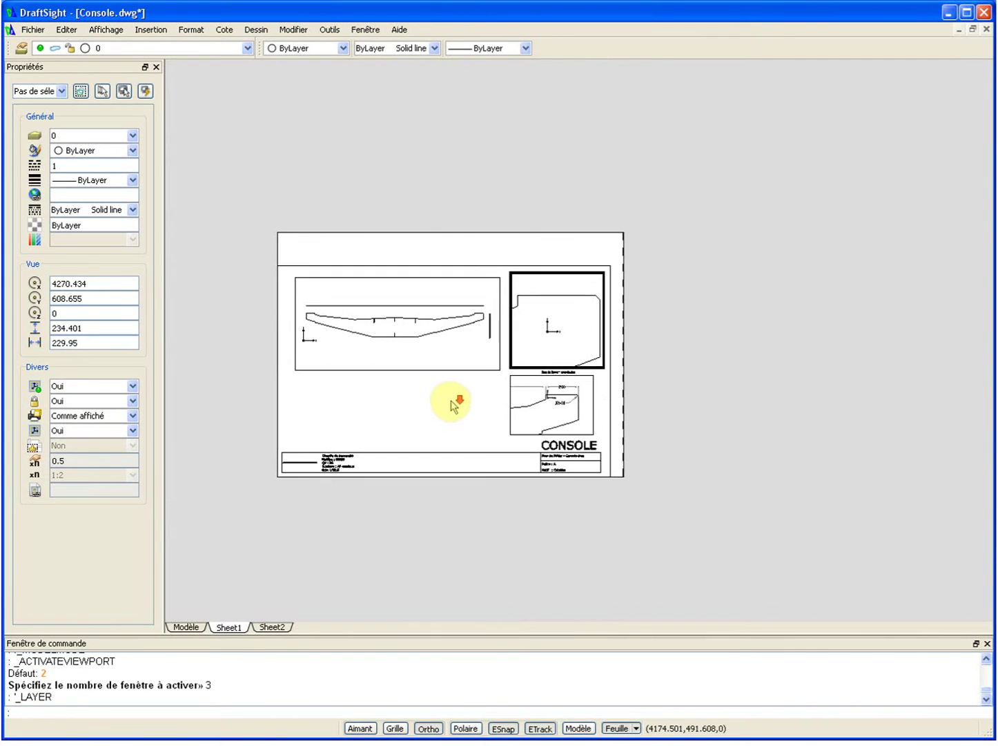
scroll(460, 409, "up", 2)
key("ctrl+a")
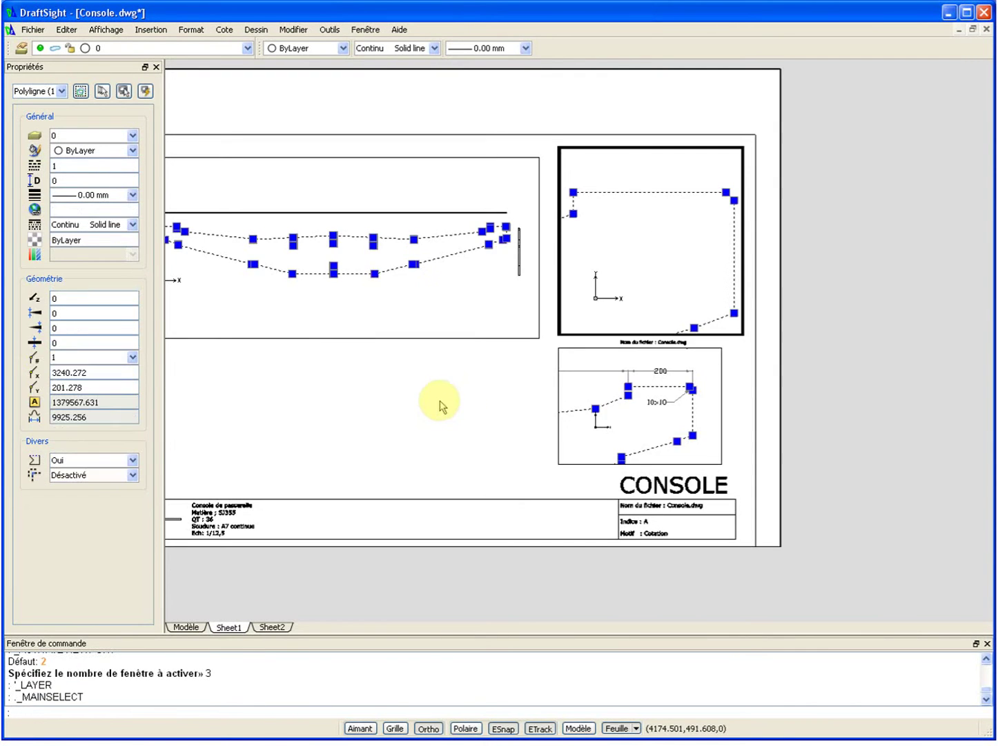
key("Escape")
key("Escape")
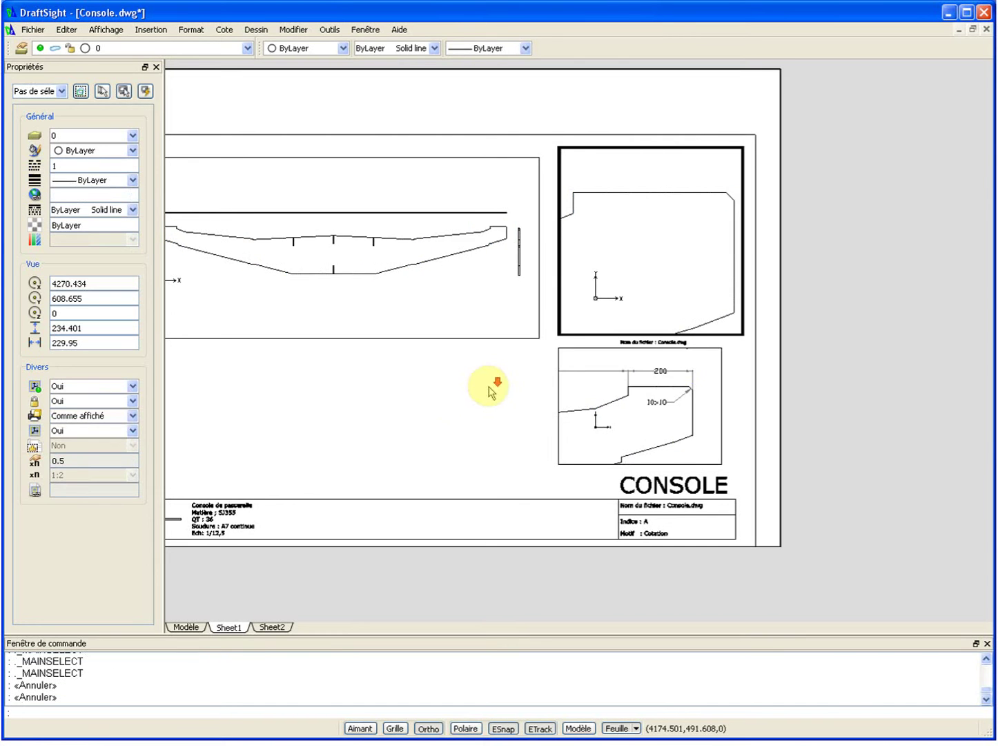
scroll(506, 378, "down", 3)
middle_click_drag(506, 379, 591, 428)
scroll(597, 424, "up", 3)
double_click(586, 429)
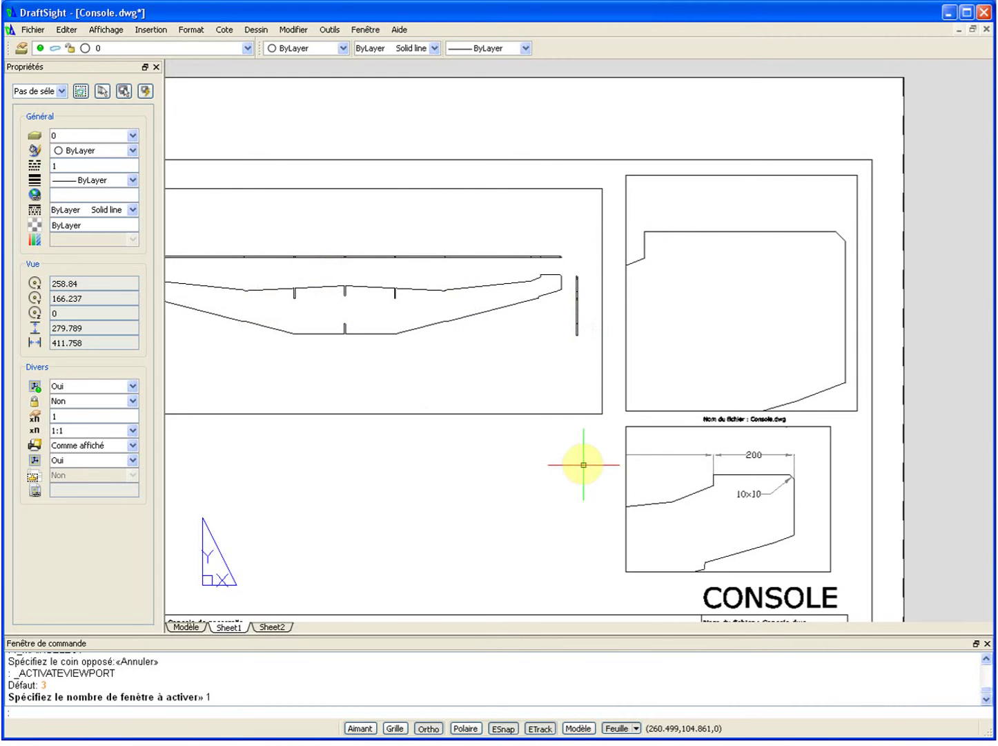
Step: Examine how dimensions are displayed in the lower detail viewport compared with the other Sheet1 viewports
scroll(567, 442, "down", 1)
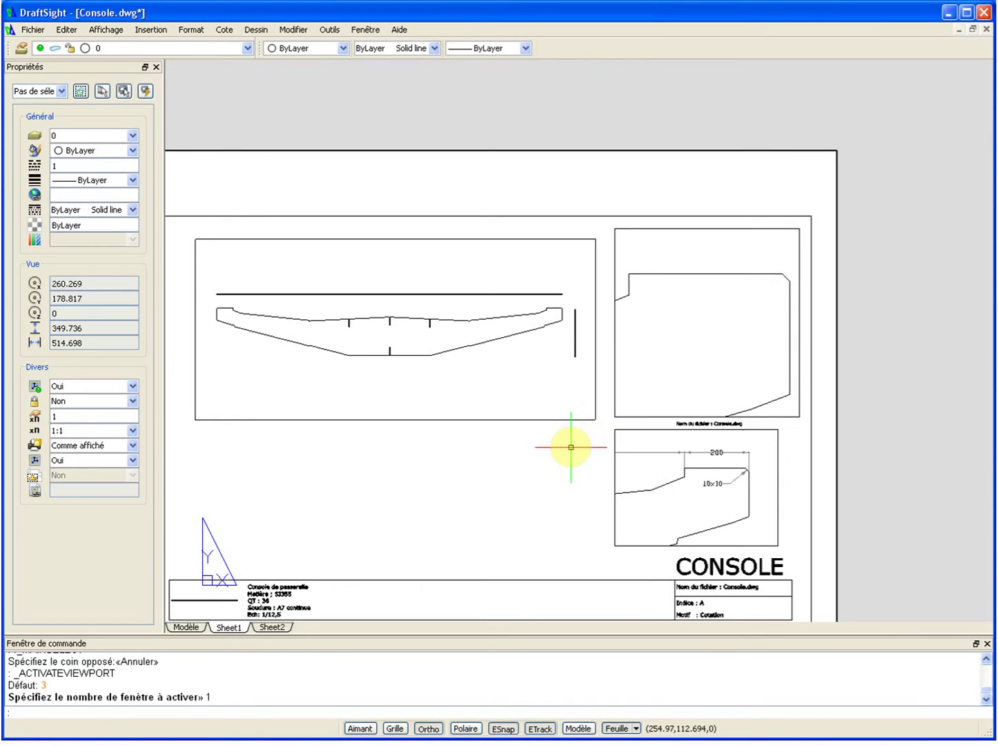
scroll(636, 323, "down", 1)
scroll(651, 286, "up", 3)
mouse_move(650, 286)
middle_mouse_down()
mouse_move(548, 285)
mouse_move(557, 282)
middle_mouse_up()
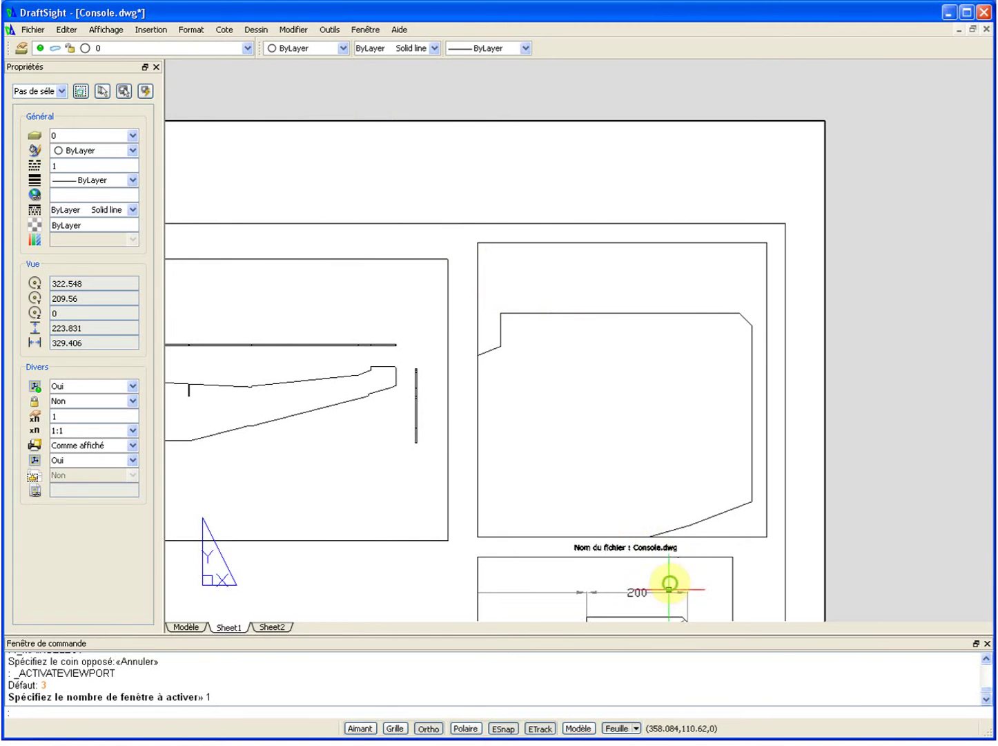
middle_click_drag(672, 590, 682, 452)
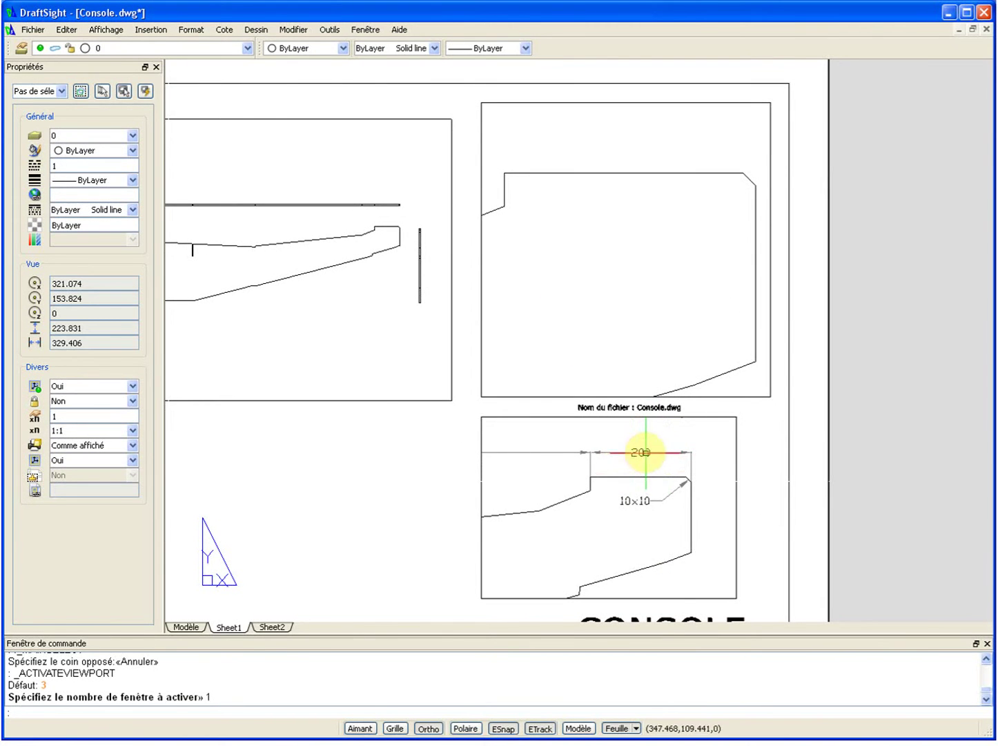
scroll(646, 452, "up", 2)
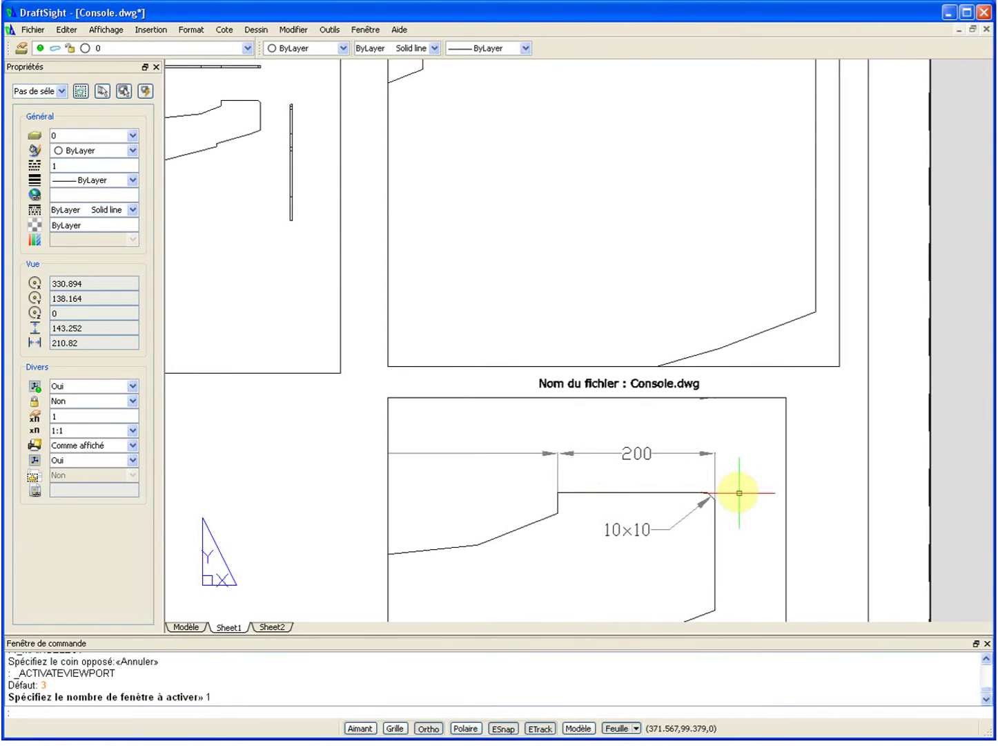
scroll(635, 502, "down", 3)
middle_click_drag(563, 263, 556, 376)
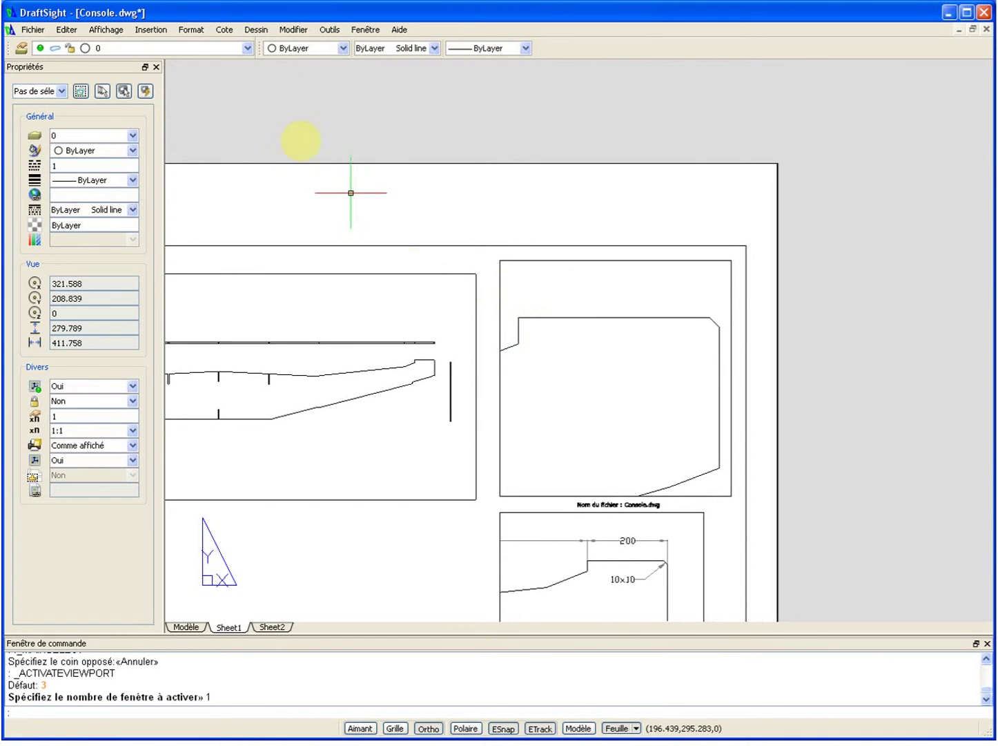
Step: Add a horizontal linear dimension in paper space above the upper detail view, from the notch corner to the lower end of the chamfer
left_click(228, 31)
left_click(254, 75)
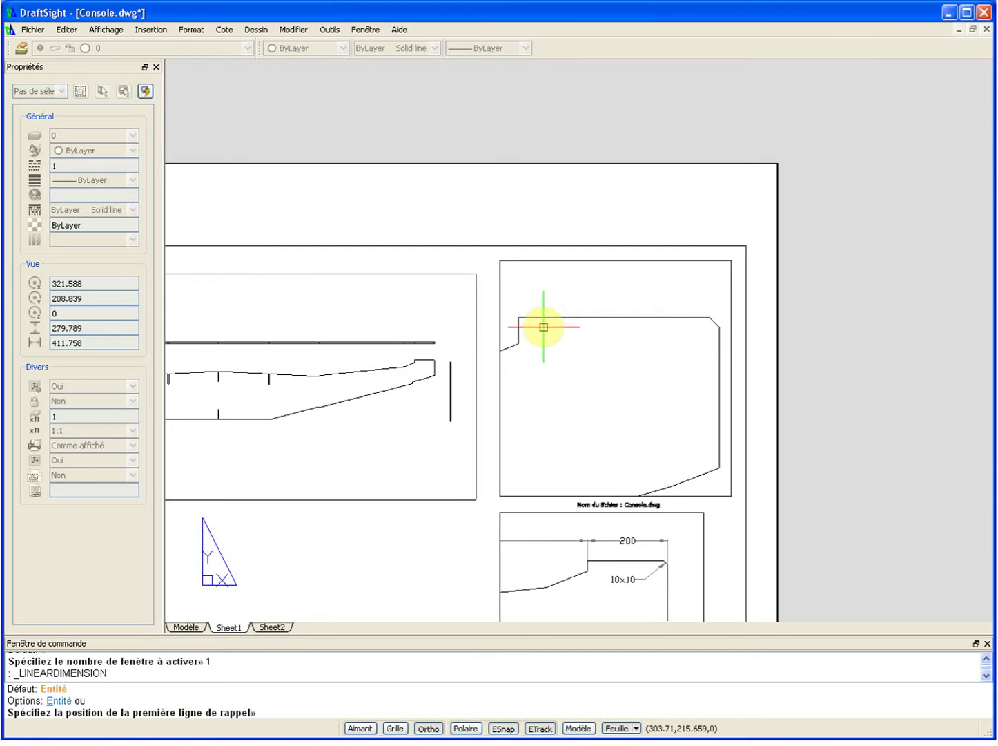
scroll(544, 321, "up", 4)
left_click(482, 312)
scroll(780, 327, "down", 3)
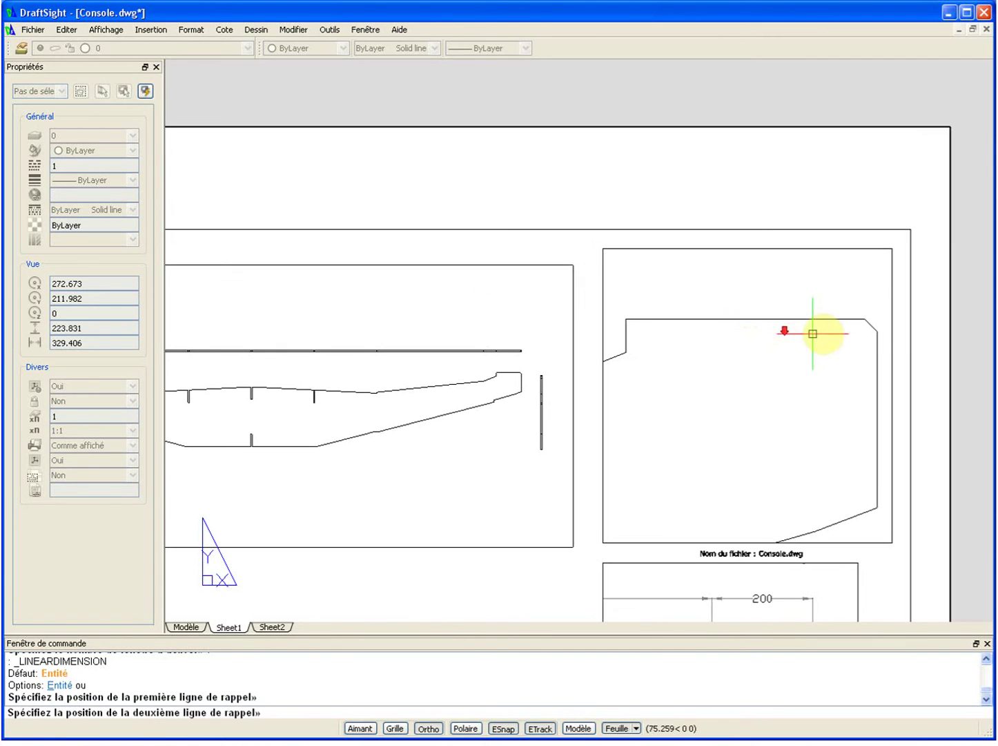
left_click(874, 332)
left_click(832, 285)
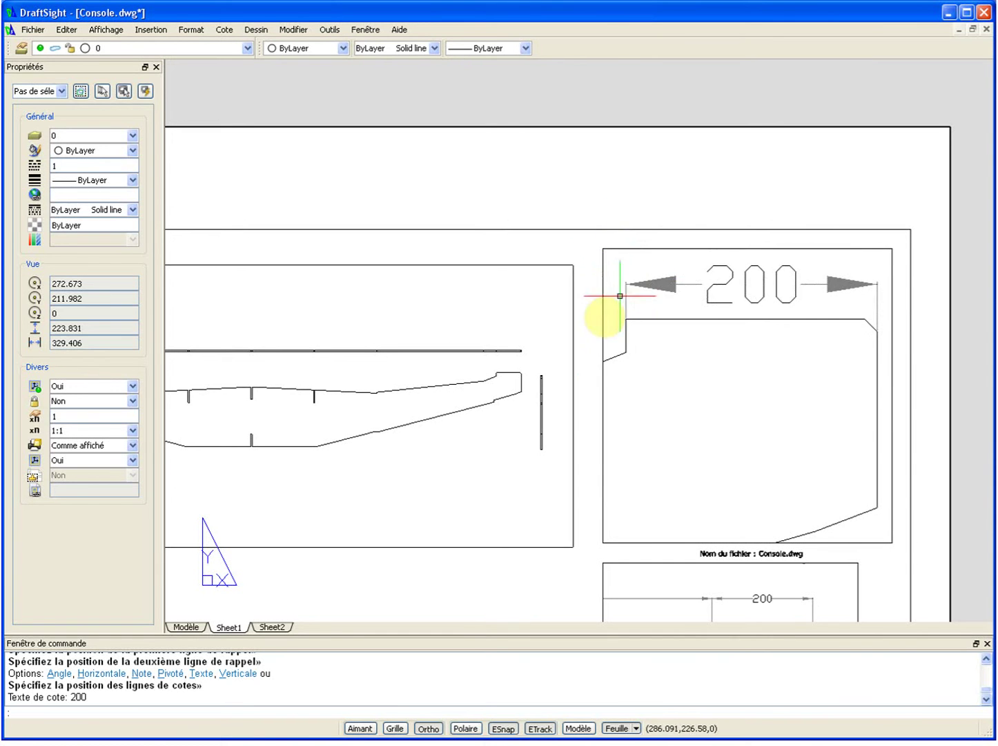
Step: Add a horizontal linear dimension in paper space above the raised right end of the console's front view in the main viewport
scroll(502, 375, "up", 4)
key("Return")
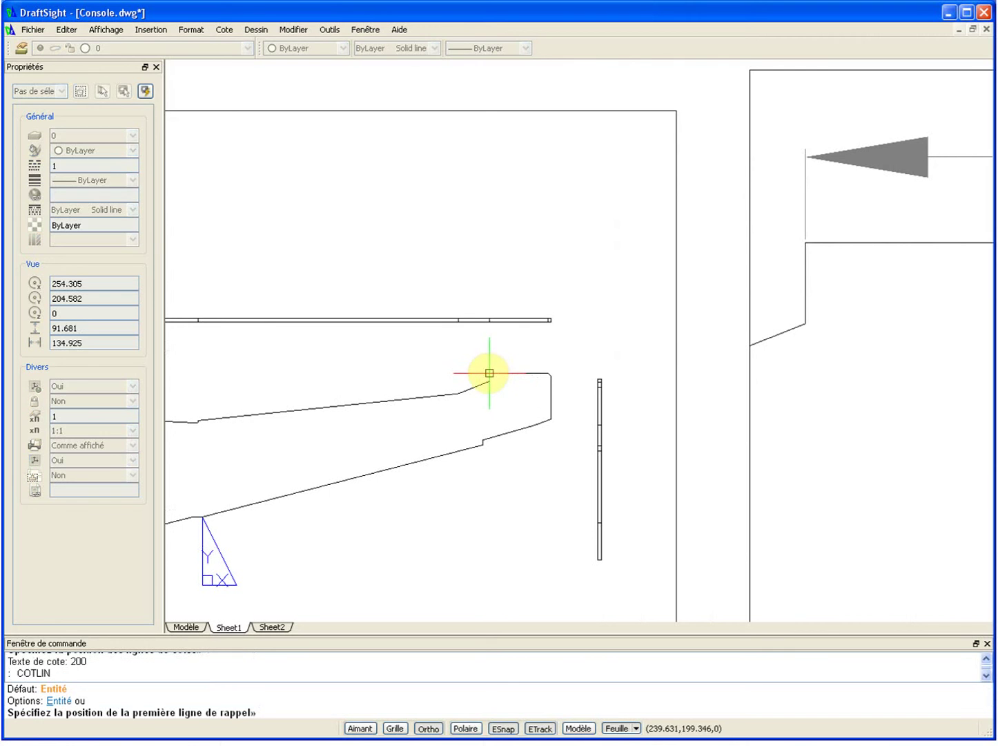
left_click(490, 373)
left_click(551, 375)
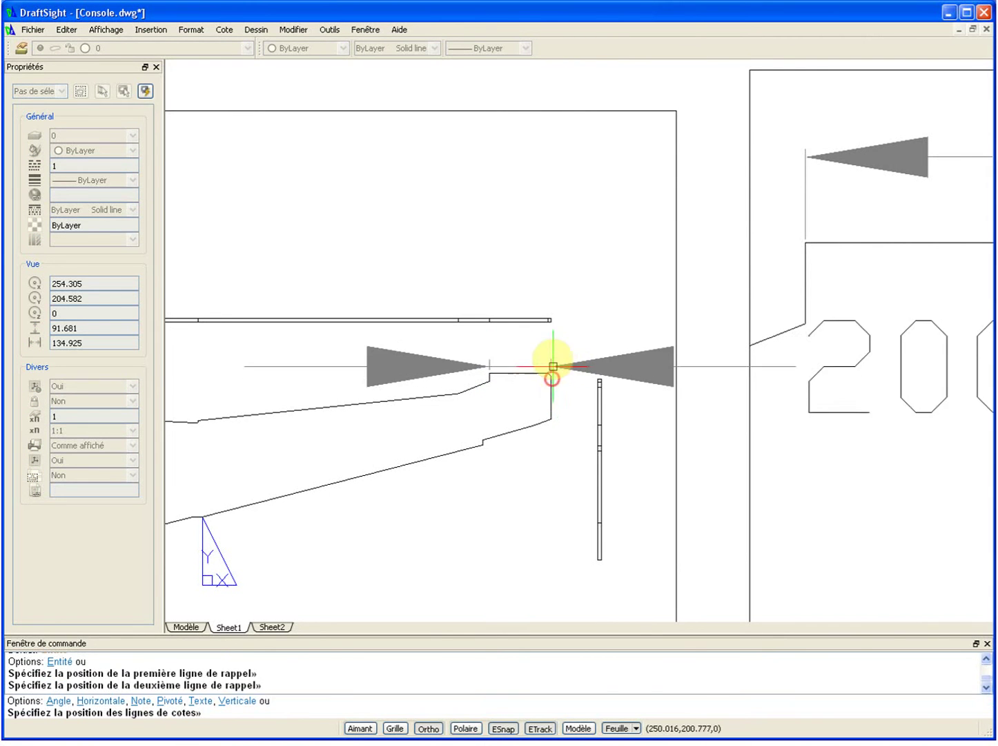
left_click(552, 351)
Step: Set the arrow size and text height of both paper-space 200 dimensions to 2, then clear the selection
scroll(556, 351, "down", 3)
scroll(729, 333, "down", 3)
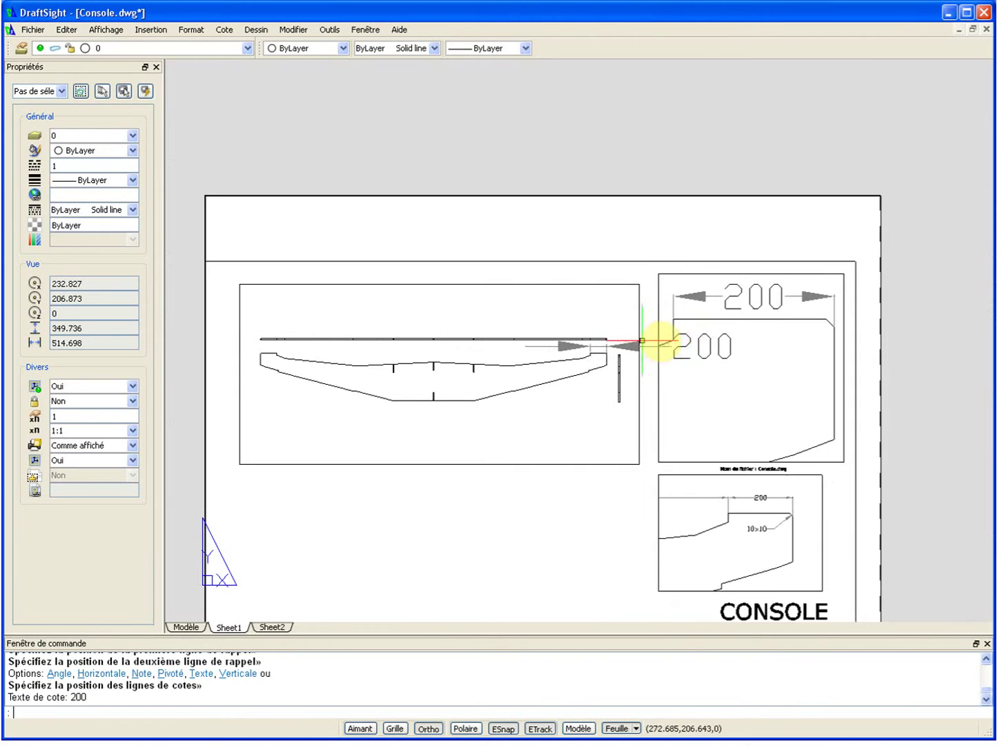
left_click(705, 351)
left_click(728, 299)
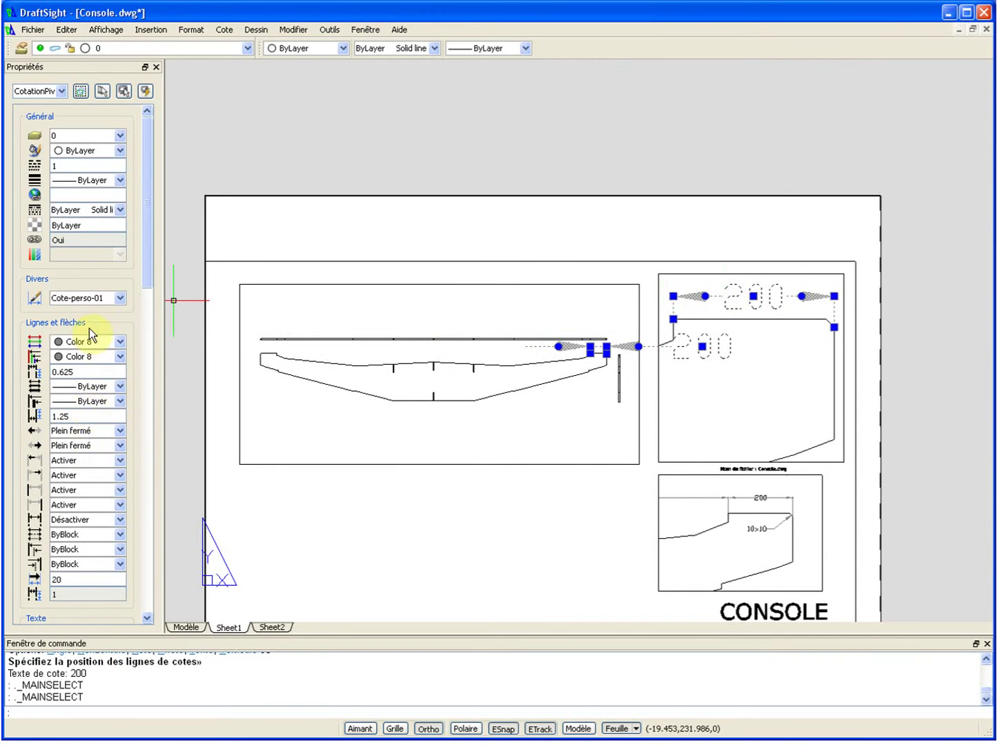
left_click_drag(147, 279, 148, 370)
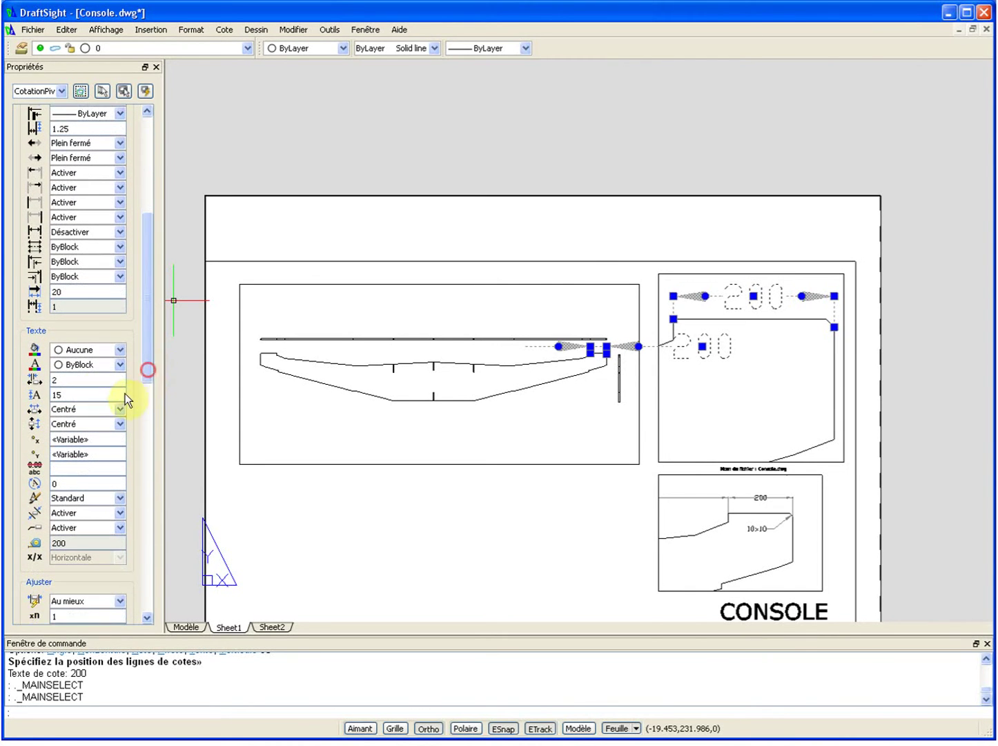
left_click(66, 409)
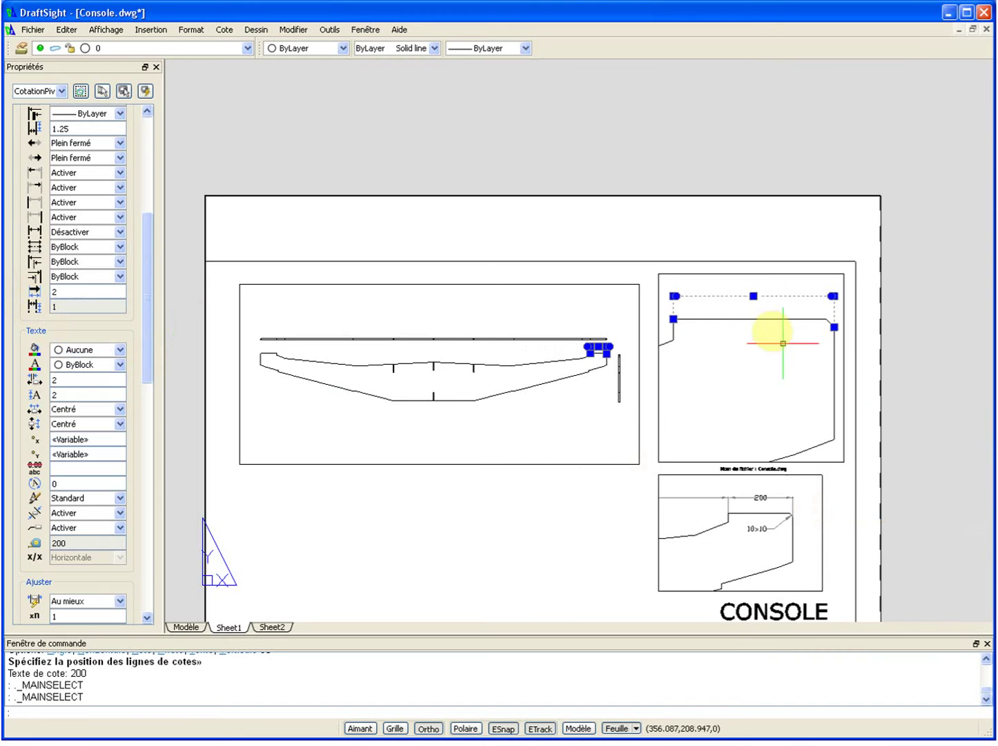
key("Escape")
Step: Move the horizontal dimension line in the upper detail view closer to the part's top edge
scroll(642, 337, "up", 1)
scroll(642, 337, "up", 2)
scroll(606, 357, "down", 2)
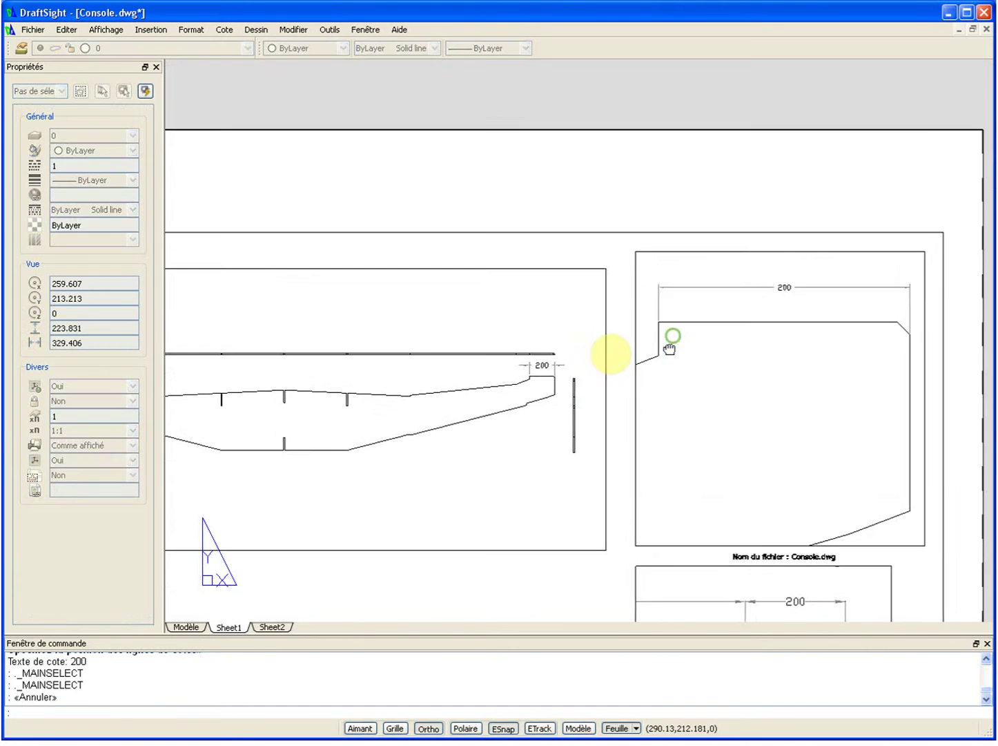
scroll(652, 291, "up", 1)
left_click(644, 303)
left_click(606, 289)
scroll(606, 292, "up", 1)
left_click(606, 297)
scroll(614, 339, "down", 2)
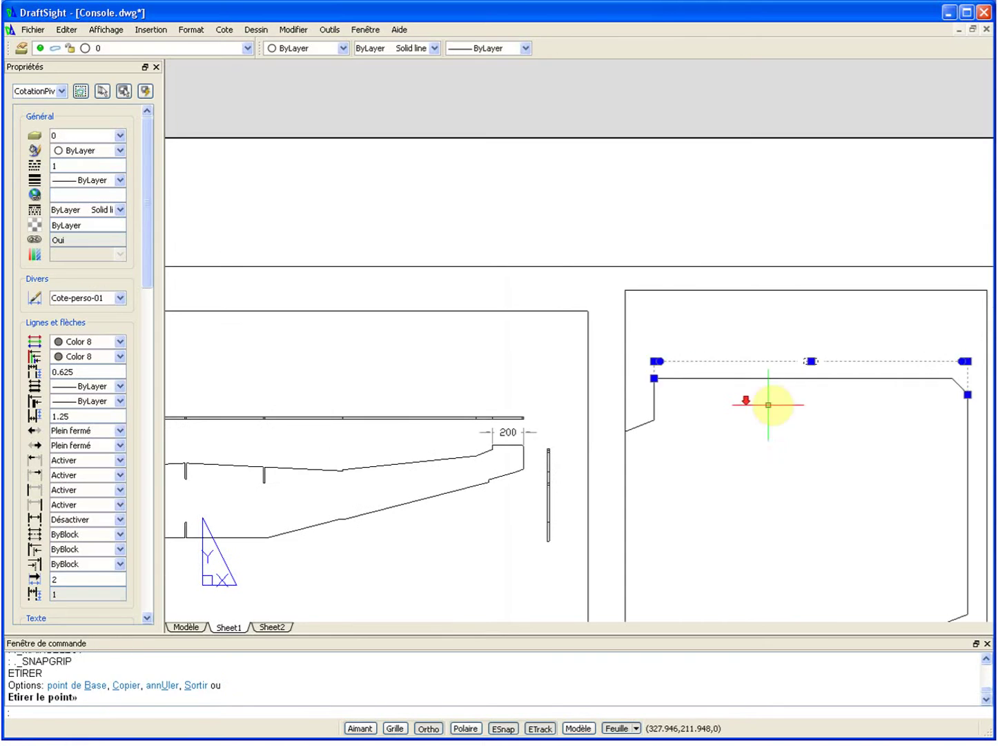
key("Escape")
Step: Add a vertical linear dimension in the upper detail view, from the chamfer's upper end to the lower end of the right edge
scroll(725, 377, "down", 1)
scroll(835, 412, "down", 2)
scroll(836, 404, "up", 4)
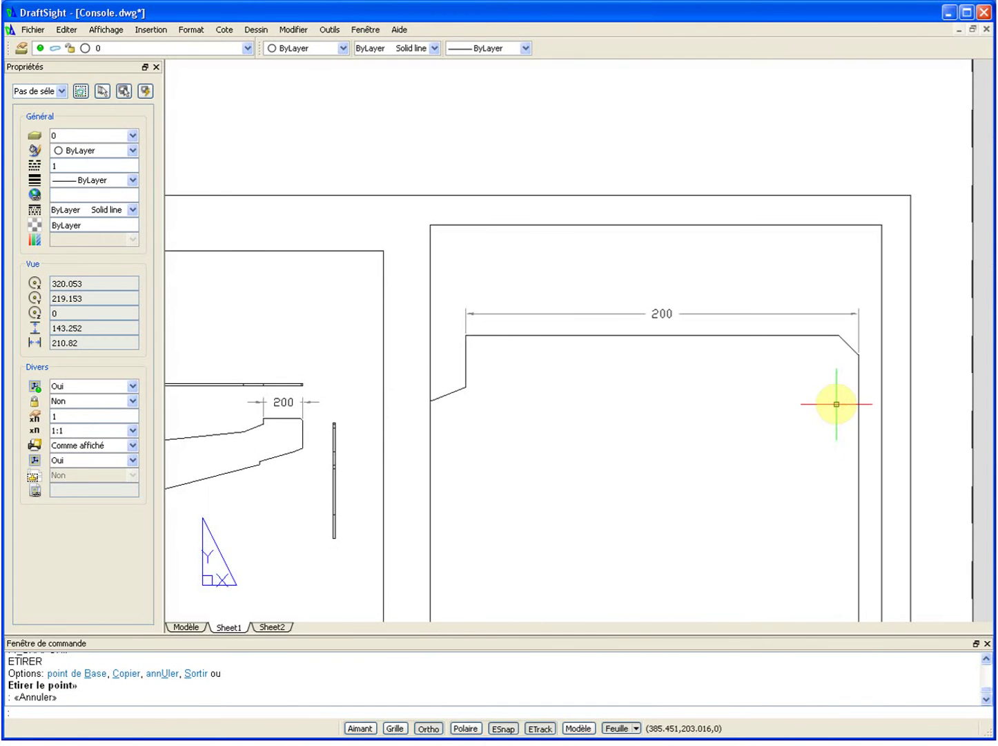
key("Return")
left_click(838, 336)
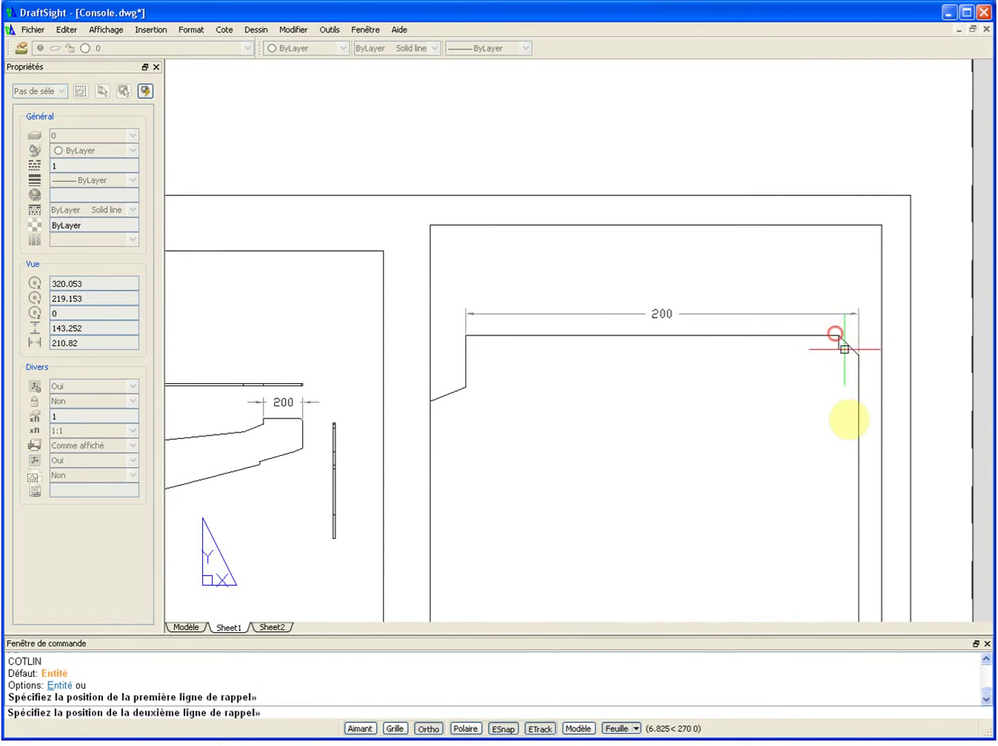
scroll(845, 427, "down", 3)
left_click(853, 533)
left_click(813, 483)
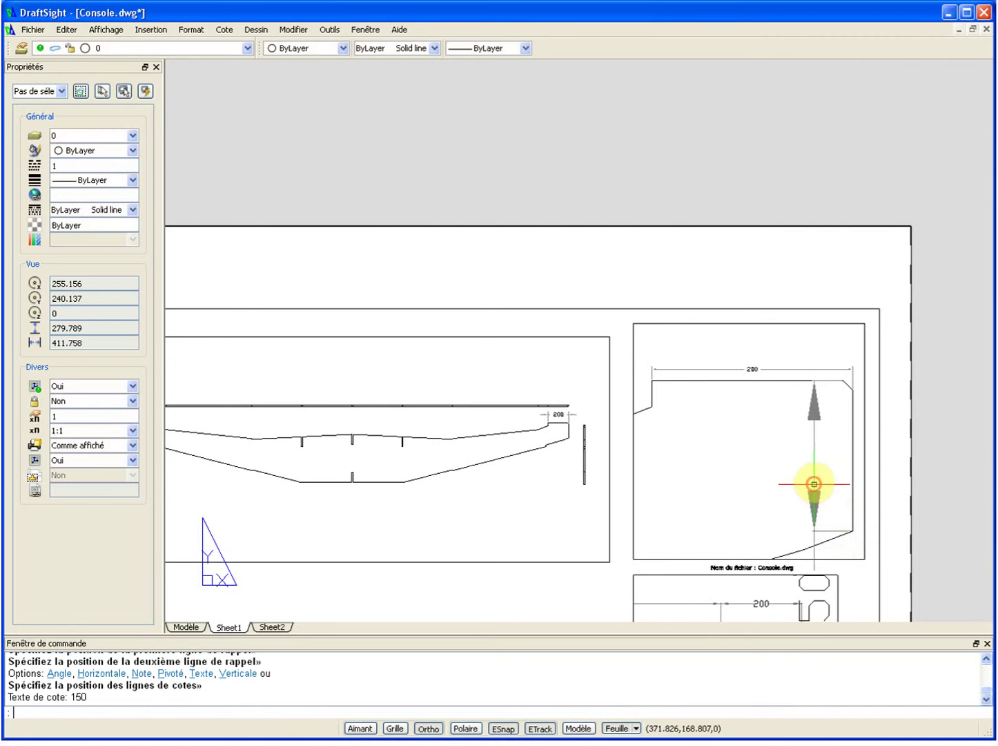
key("Escape")
Step: Transfer the properties of the upper detail view's horizontal dimension to its new vertical dimension
scroll(702, 316, "down", 1)
middle_click_drag(700, 315, 604, 276)
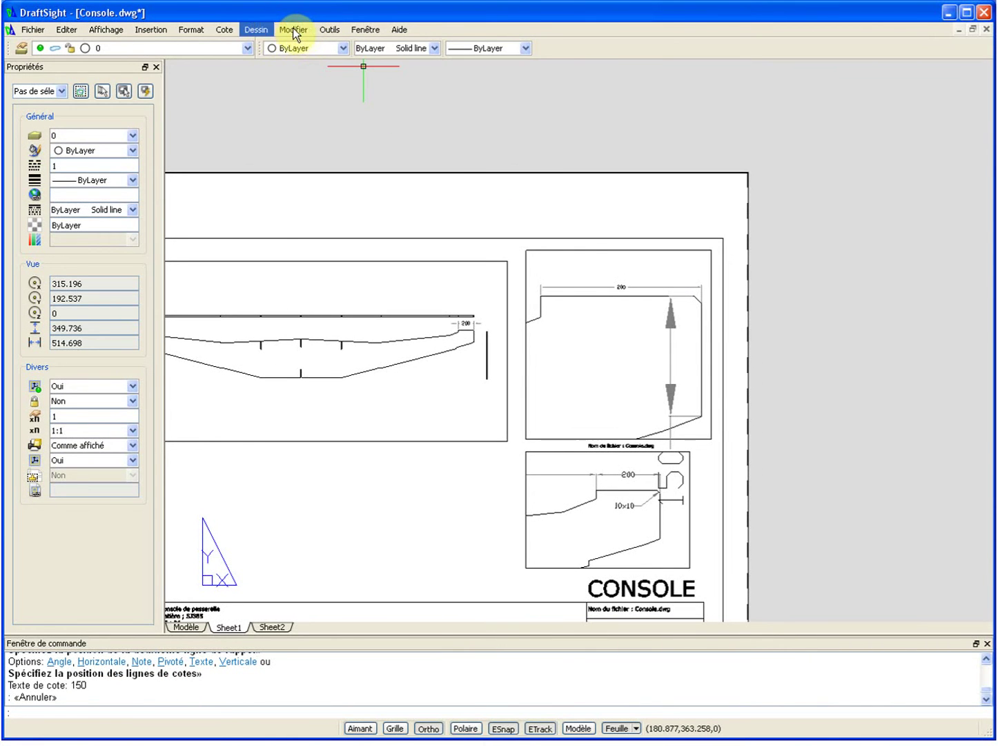
left_click(294, 31)
left_click(319, 59)
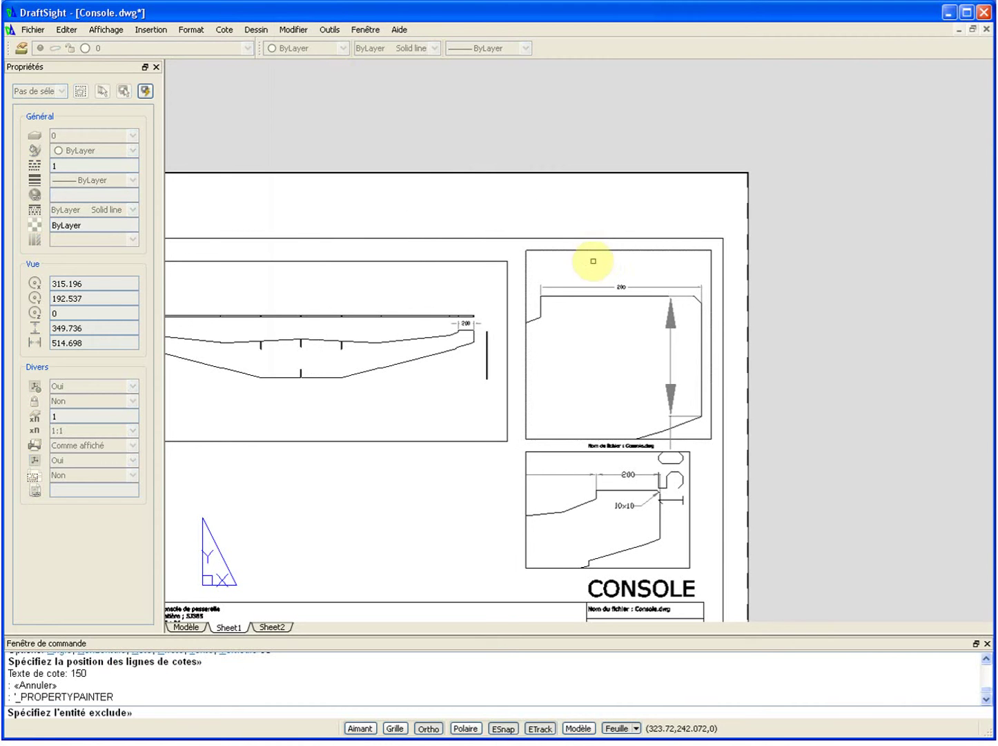
left_click(622, 284)
left_click(669, 330)
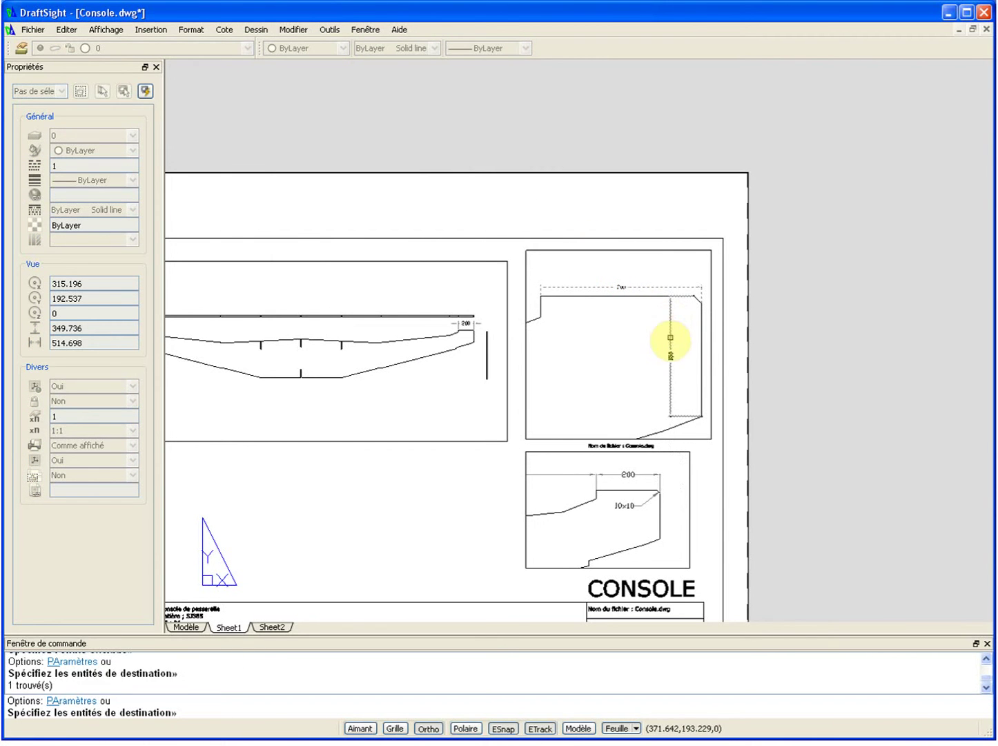
key("Escape")
Step: Move the upper detail view's vertical dimension line closer to the part's right edge
scroll(673, 345, "up", 3)
scroll(676, 359, "down", 3)
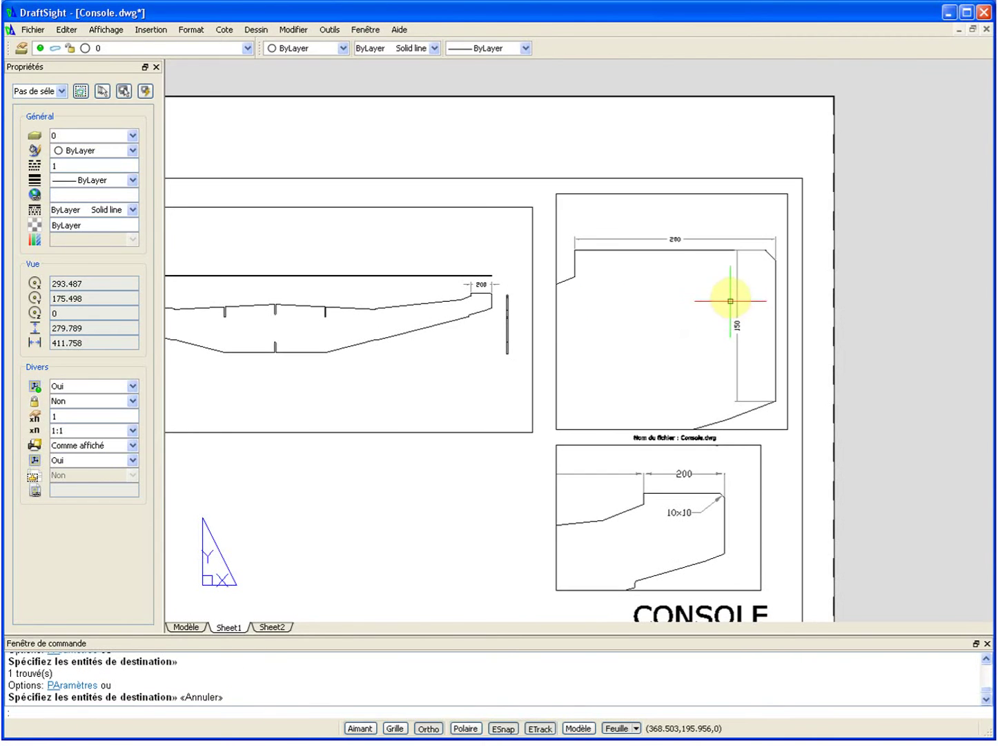
left_click(749, 297)
left_click(736, 252)
scroll(732, 280, "up", 4)
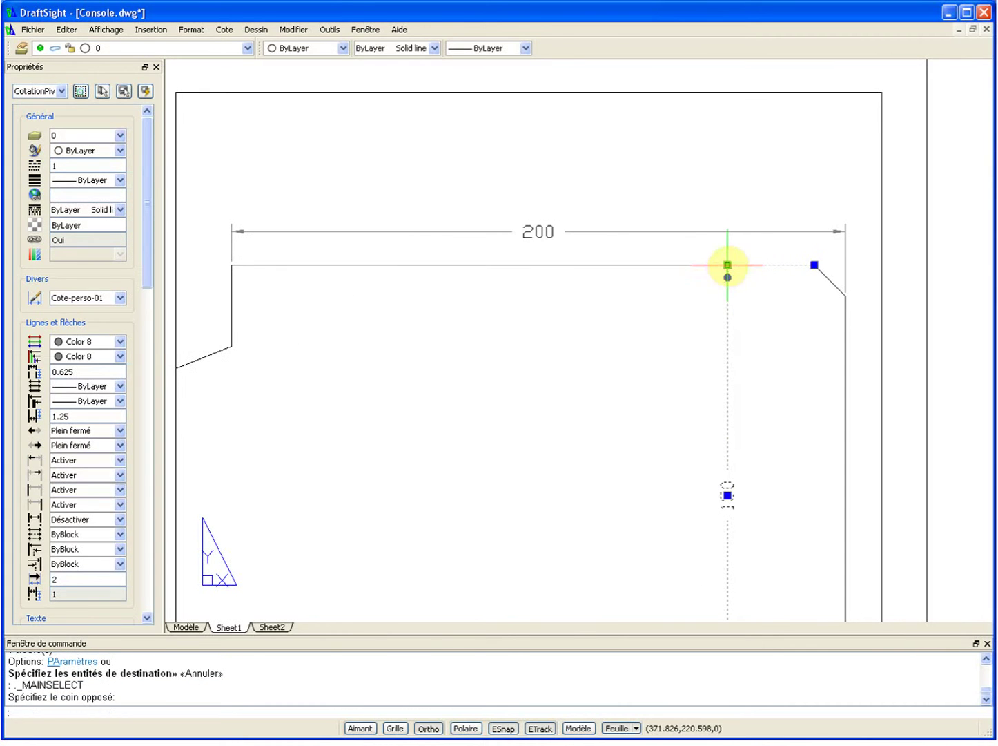
left_click(727, 264)
scroll(766, 311, "down", 4)
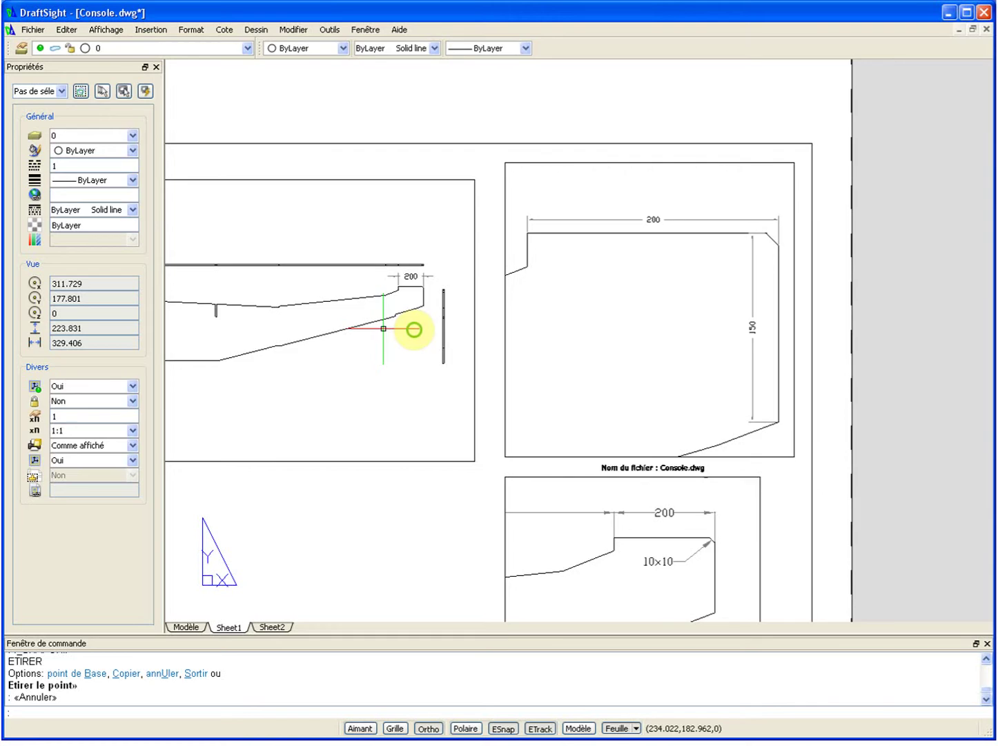
Step: Copy the upper detail view's vertical dimension horizontally to the raised right end of the console in the main viewport
middle_click_drag(412, 329, 627, 328)
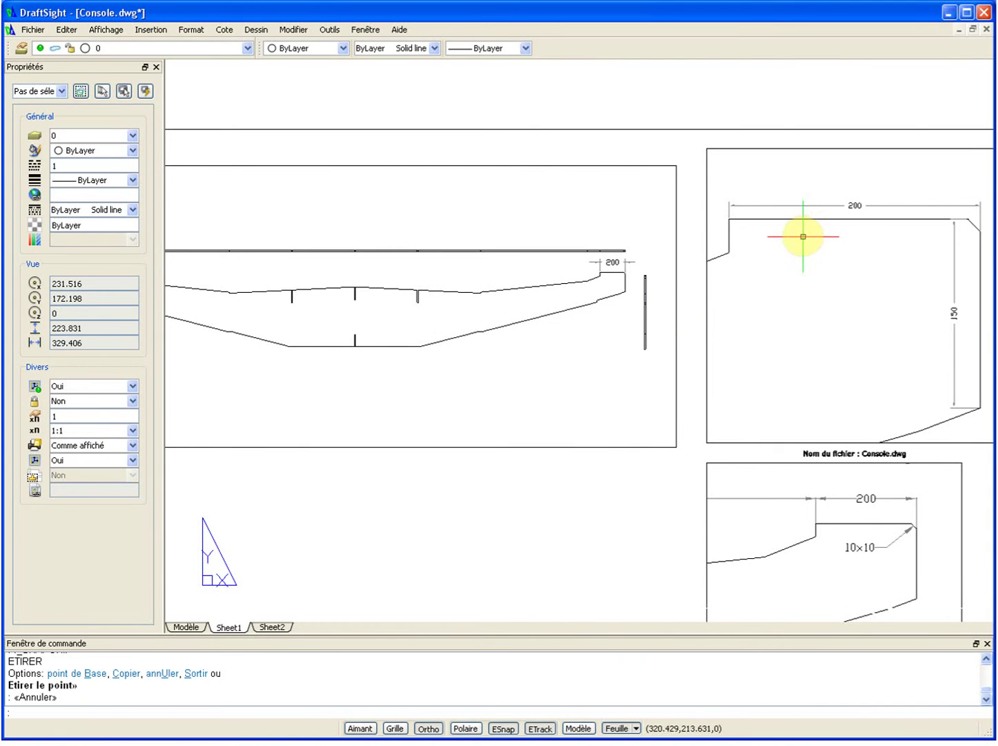
middle_click_drag(821, 249, 706, 244)
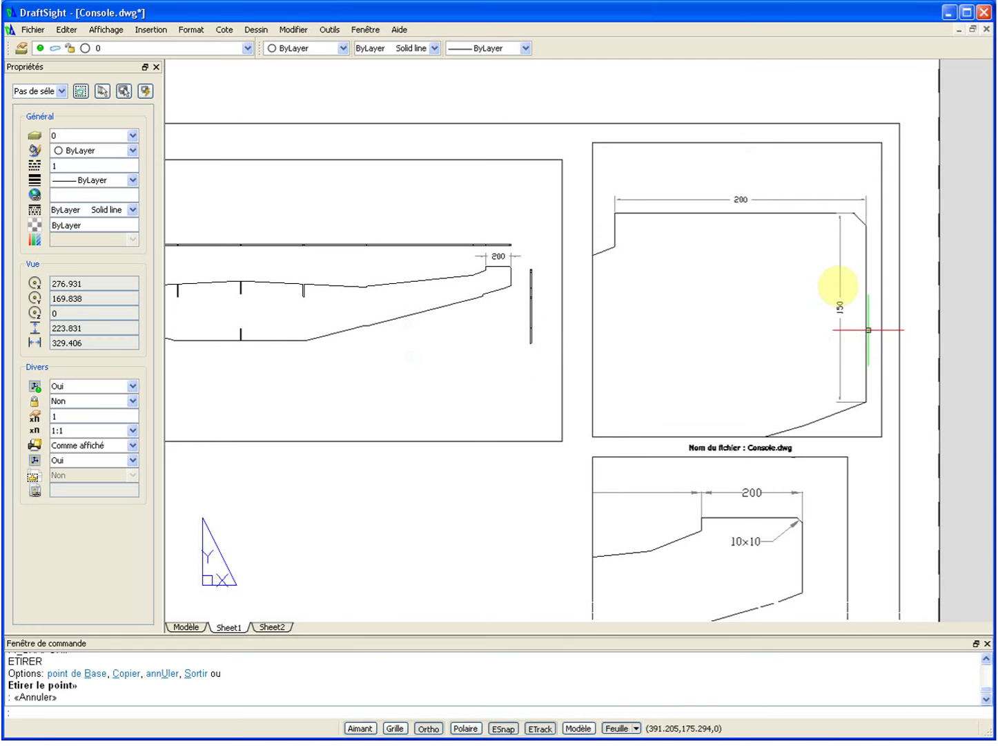
type("p")
key("Return")
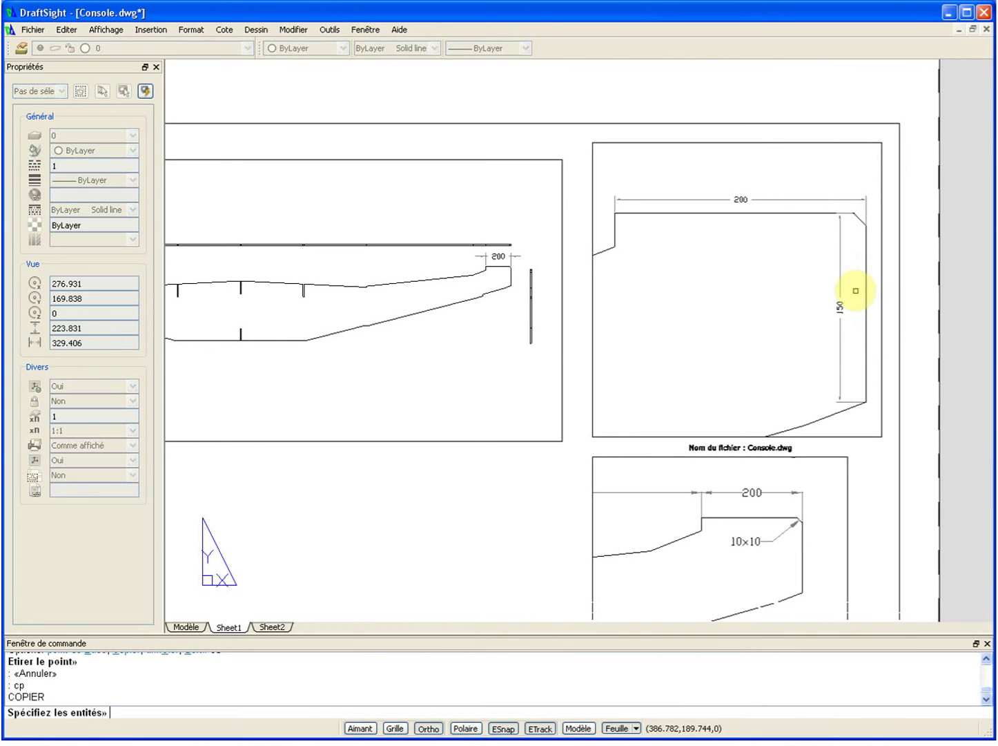
left_click(856, 283)
key("Return")
left_click(858, 300)
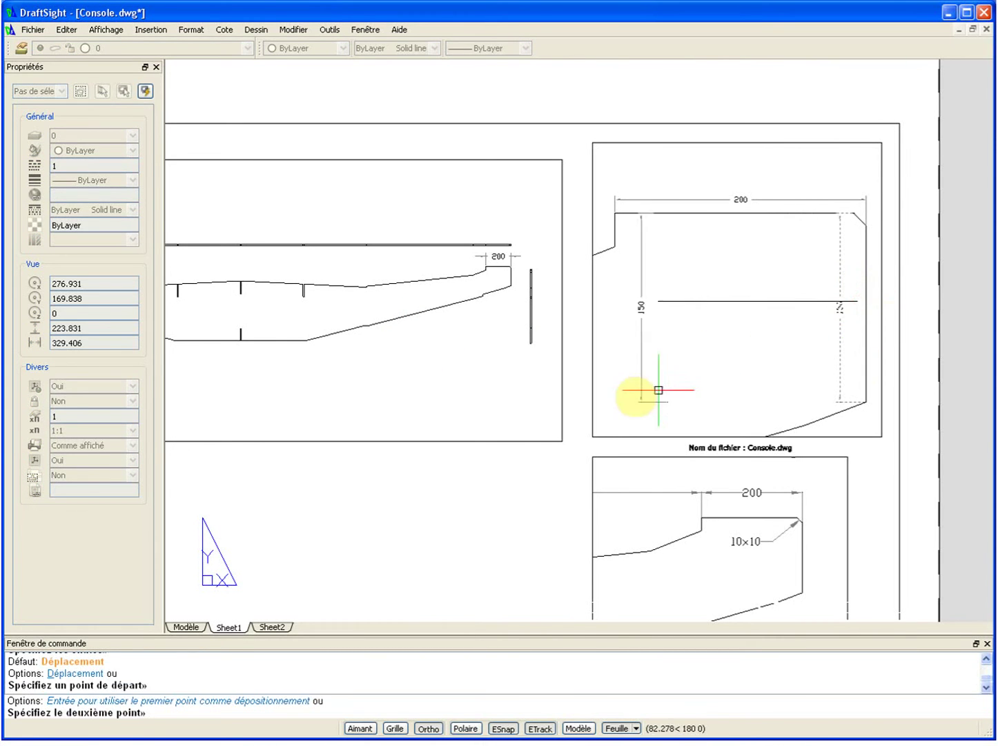
left_click(502, 397)
key("Escape")
Step: Stretch the copied vertical dimension's extension points to the lower and upper corners of the console's right end
left_click(513, 369)
left_click(478, 427)
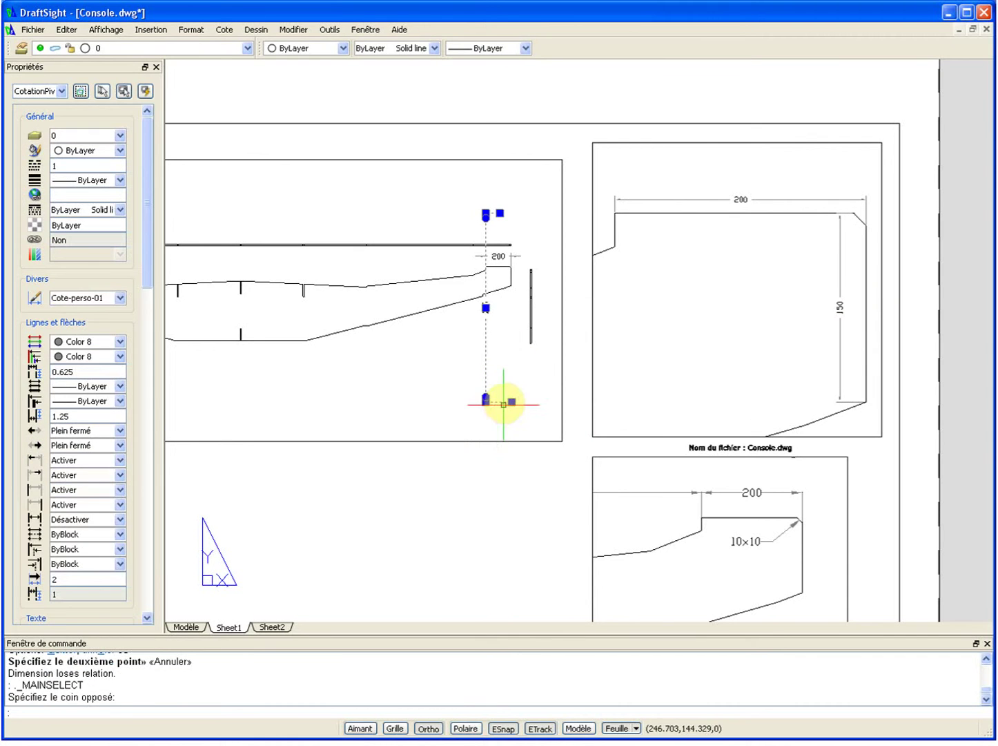
left_click(511, 400)
scroll(515, 277, "up", 4)
left_click(500, 286)
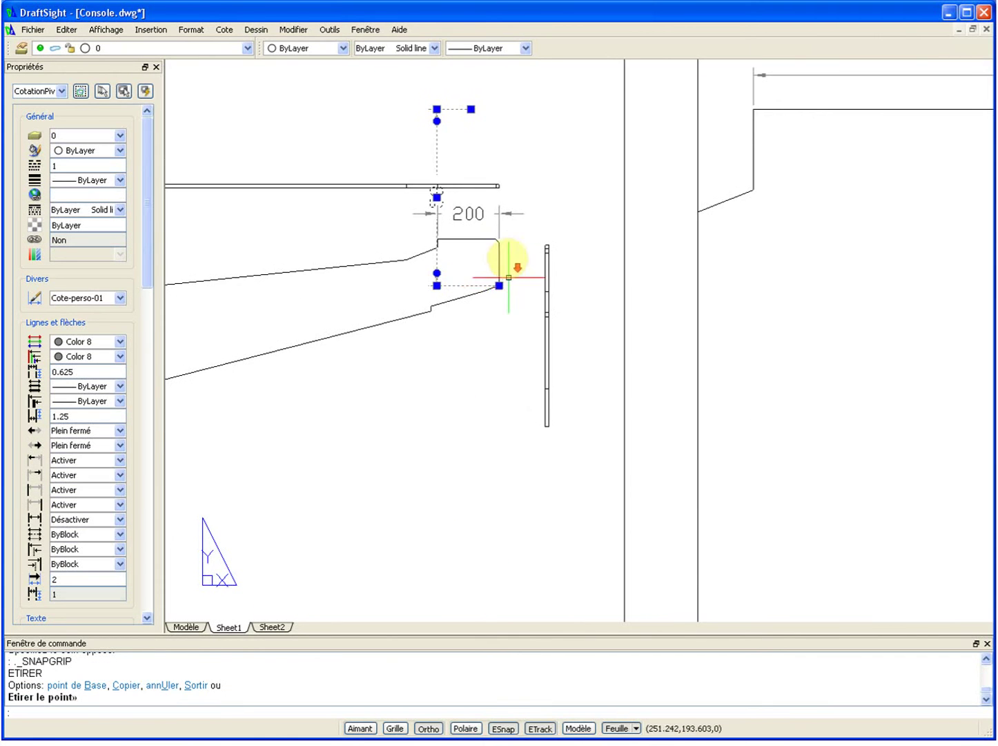
scroll(508, 263, "down", 4)
left_click(493, 205)
scroll(503, 227, "up", 5)
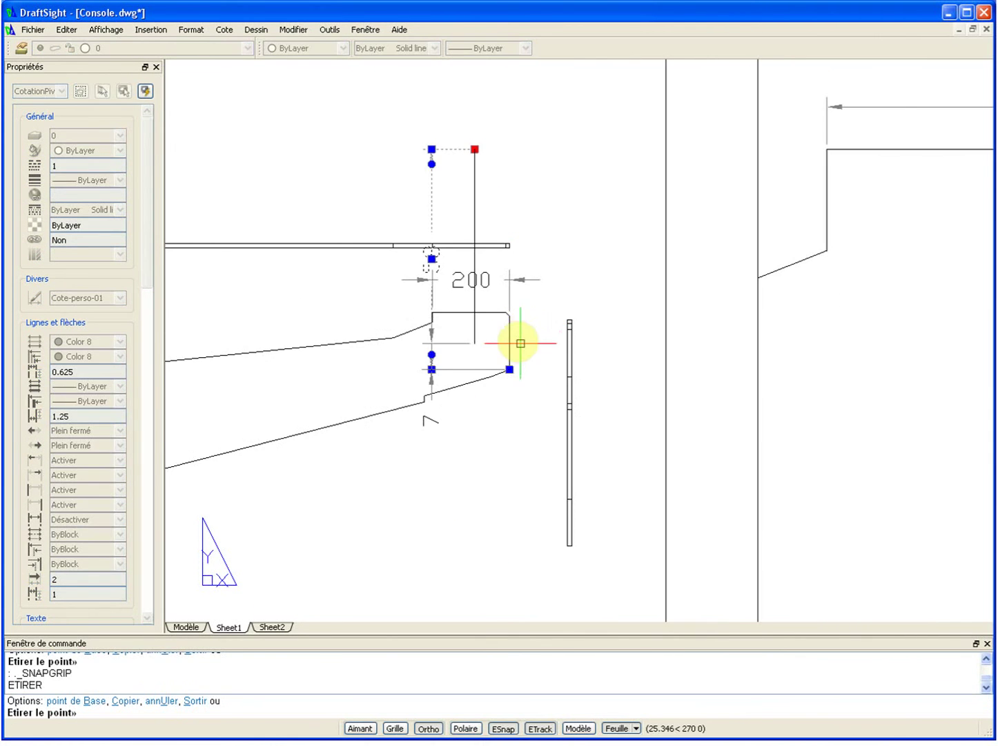
scroll(506, 321, "up", 5)
scroll(507, 298, "down", 4)
key("Escape")
Step: Compare the copied vertical dimension with the one in the upper detail view, then delete the copy from the main viewport
scroll(442, 379, "down", 3)
scroll(674, 370, "down", 1)
middle_click_drag(675, 370, 350, 360)
scroll(350, 360, "down", 1)
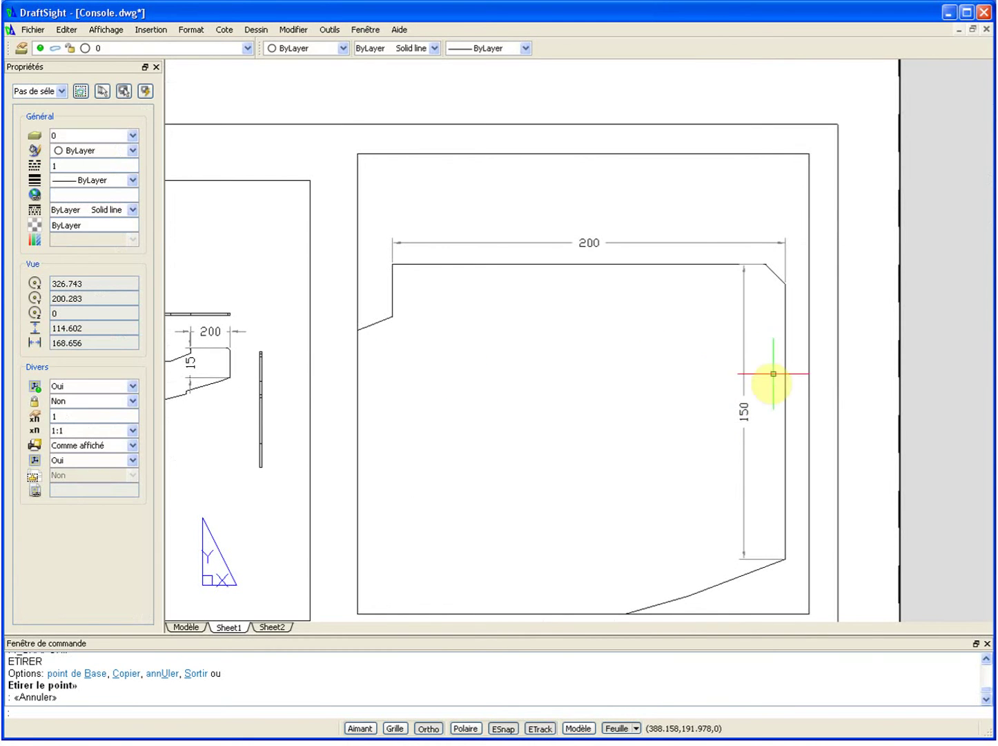
scroll(719, 445, "down", 3)
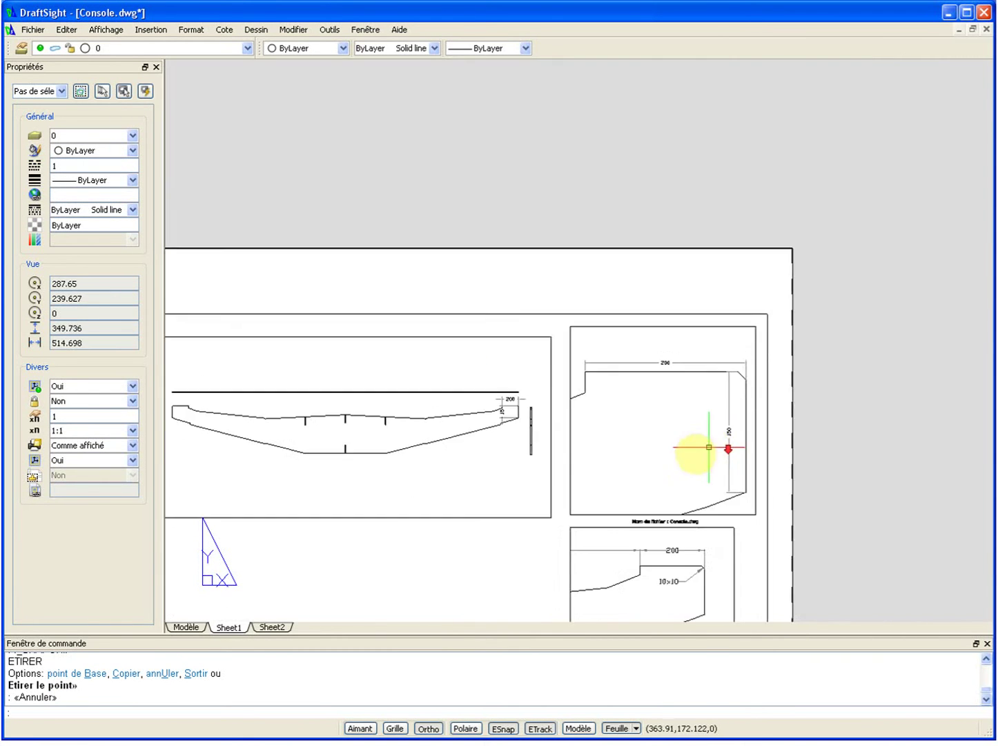
scroll(454, 476, "up", 5)
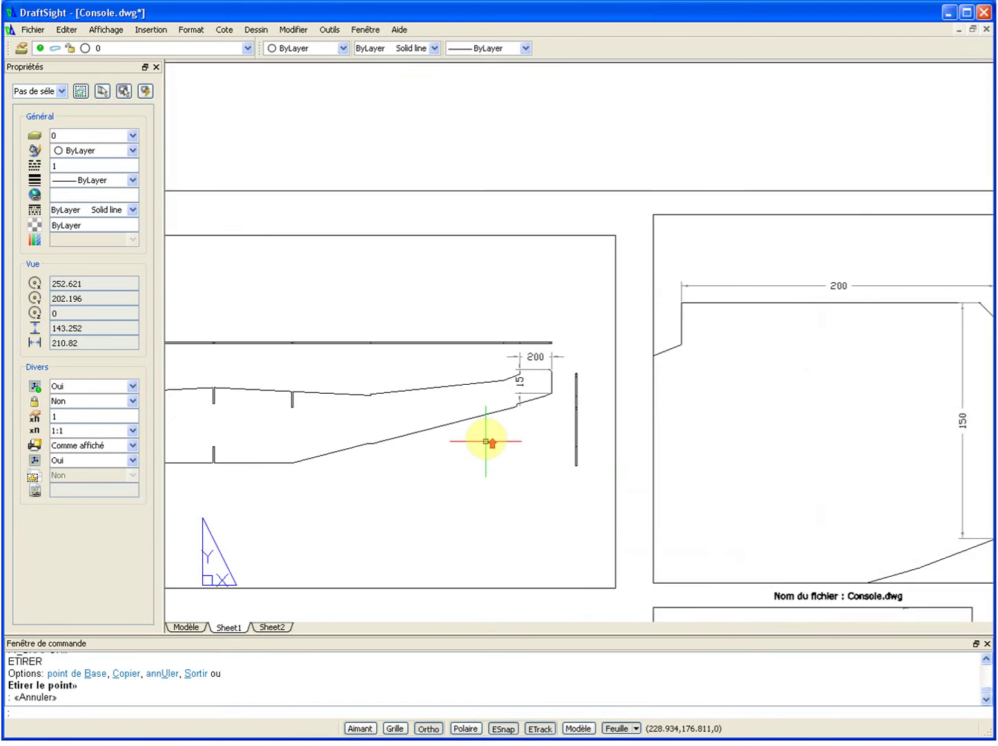
left_click(560, 341)
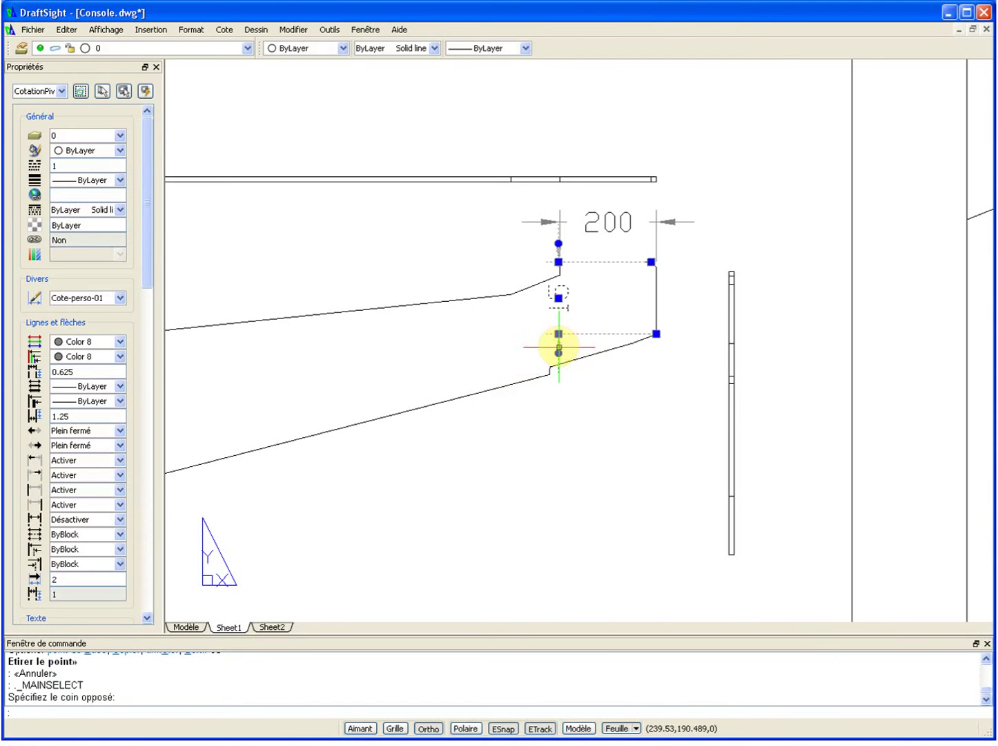
key("Delete")
Step: Add a horizontal linear dimension in paper space above the main viewport's top view, spanning the console's full length
scroll(598, 361, "down", 4)
scroll(597, 271, "up", 4)
scroll(599, 271, "down", 3)
scroll(625, 279, "up", 2)
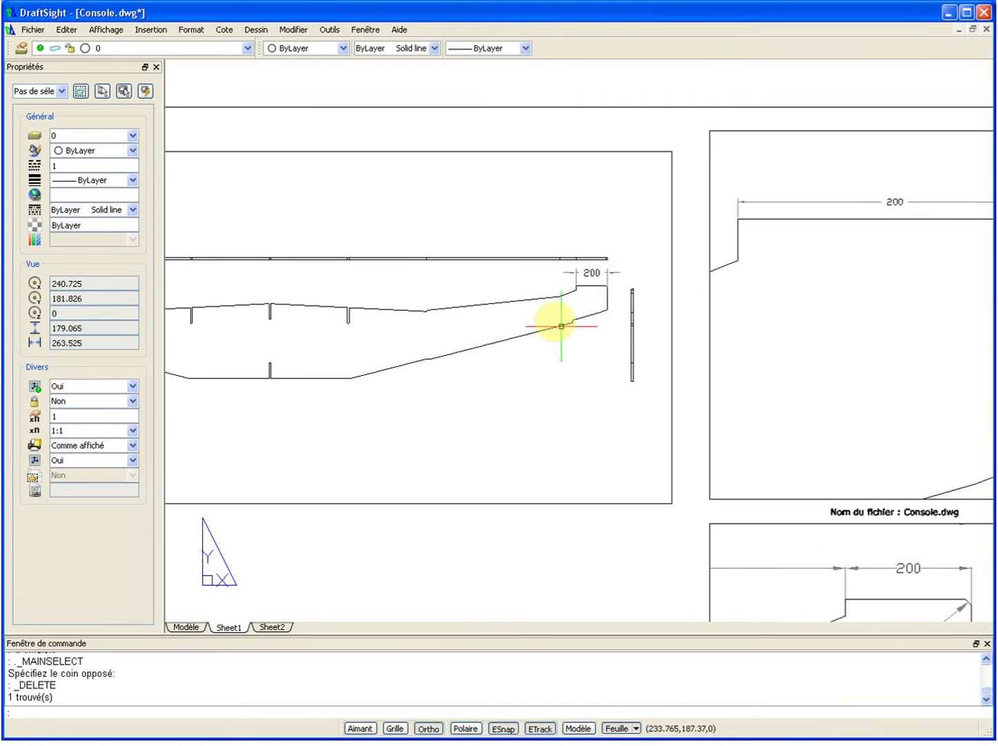
scroll(552, 315, "up", 3)
type("li")
key("Return")
scroll(569, 315, "up", 3)
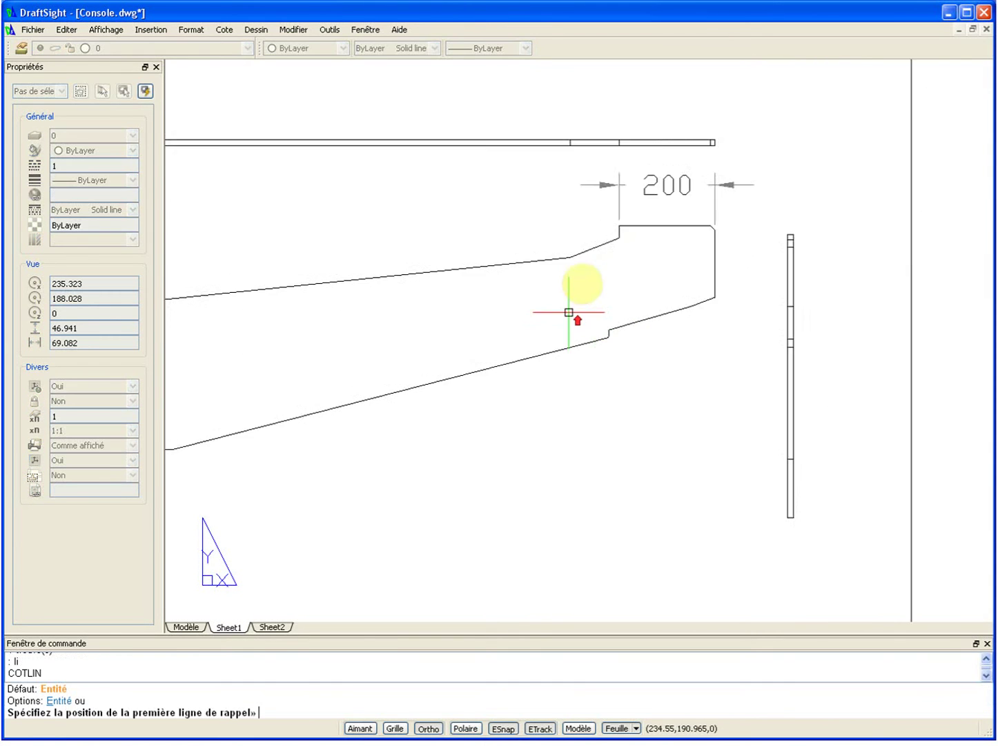
left_click(751, 99)
scroll(664, 151, "down", 3)
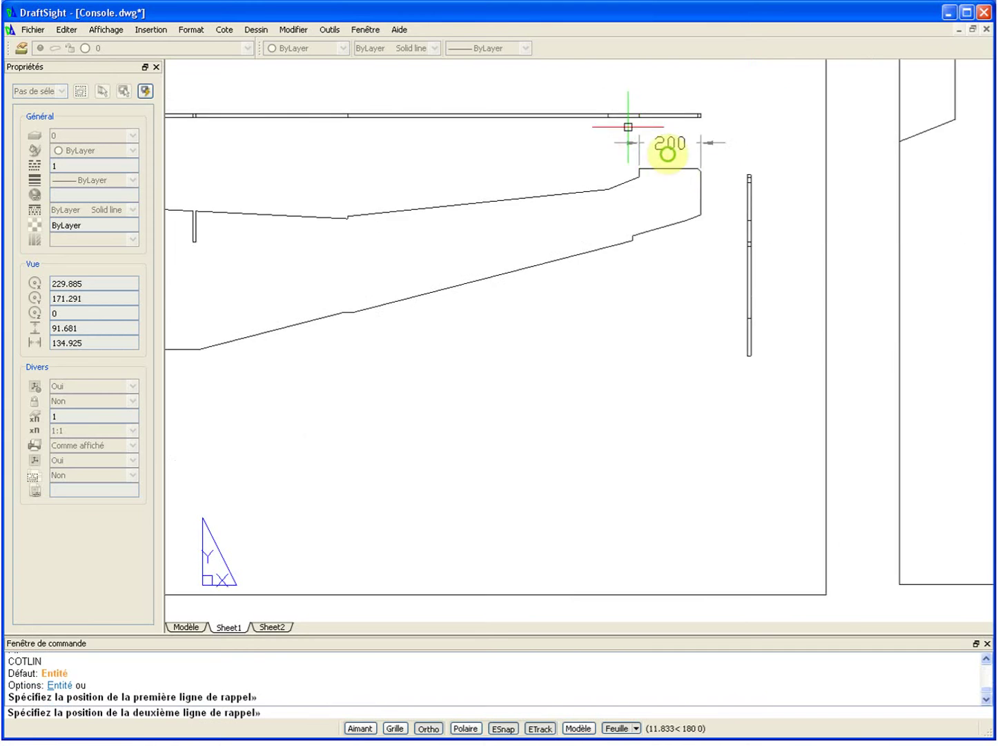
scroll(869, 240, "down", 4)
scroll(449, 223, "up", 4)
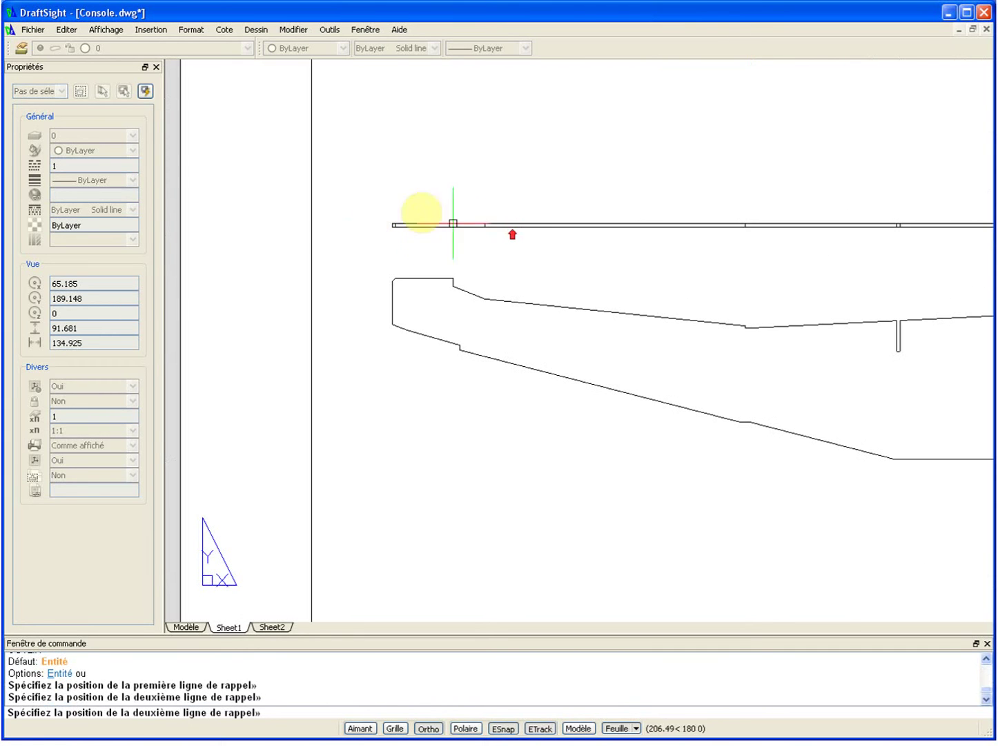
left_click(391, 223)
left_click(590, 178)
Step: Place the full-length dimension above the top view, then transfer the properties of the right end's 200 dimension to it
scroll(429, 229, "down", 4)
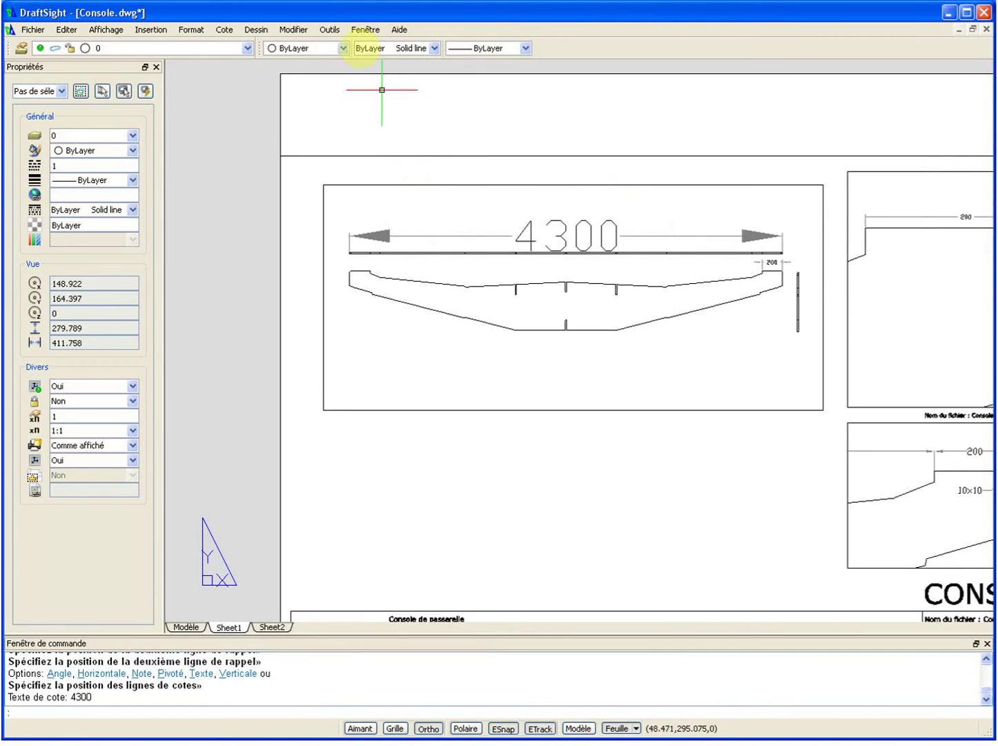
left_click(306, 32)
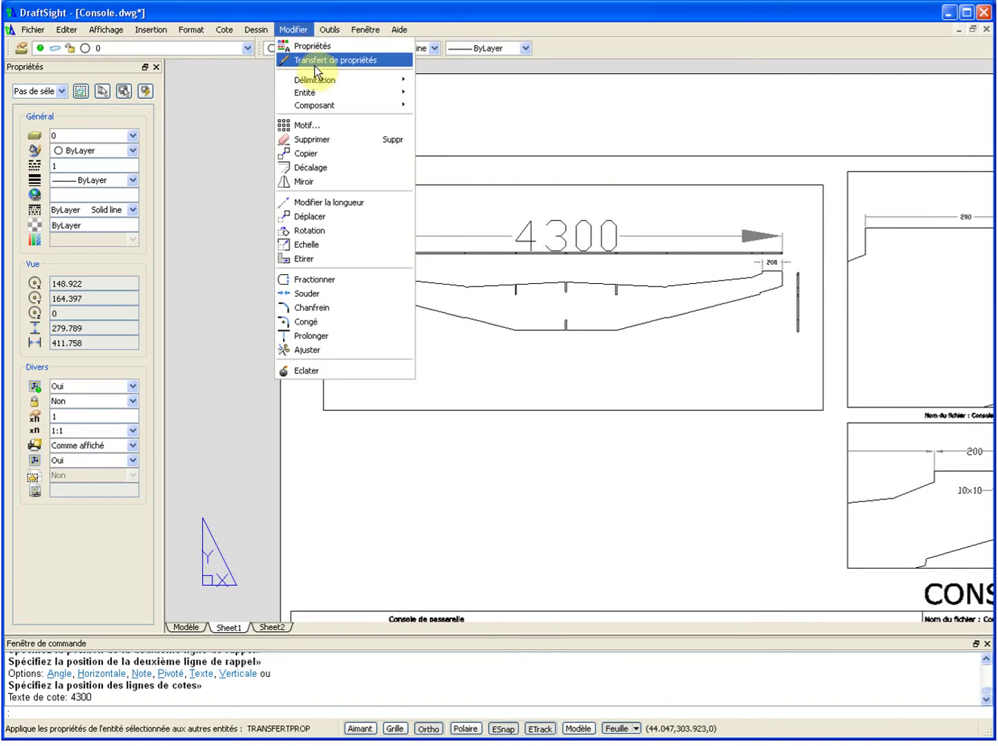
left_click(316, 60)
left_click(774, 262)
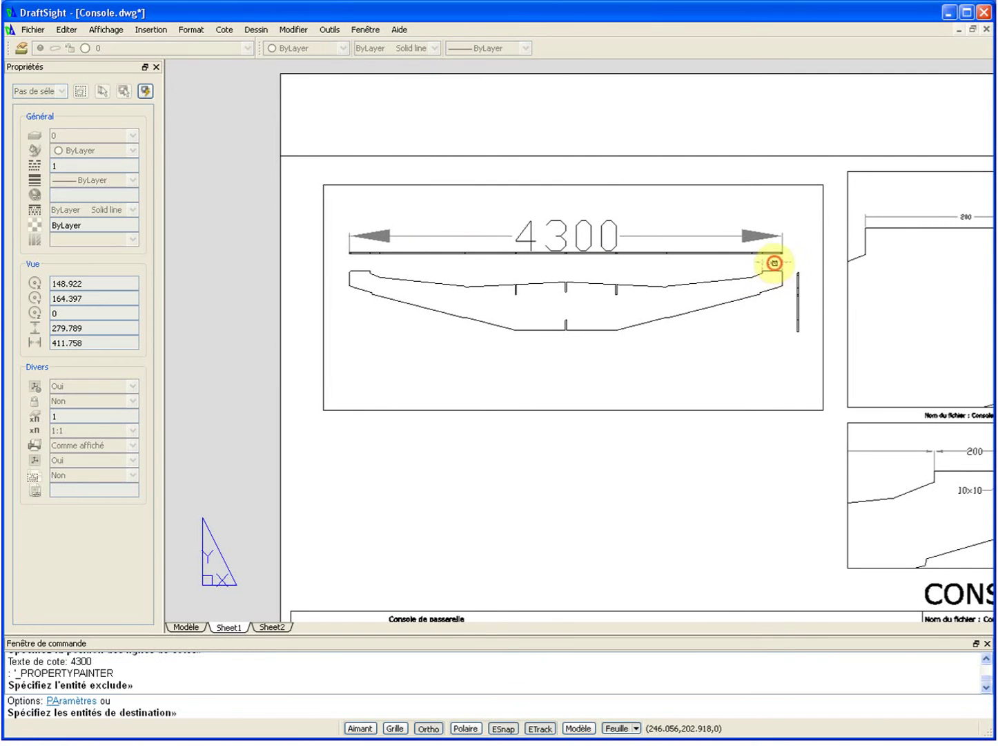
left_click(757, 234)
scroll(626, 232, "up", 3)
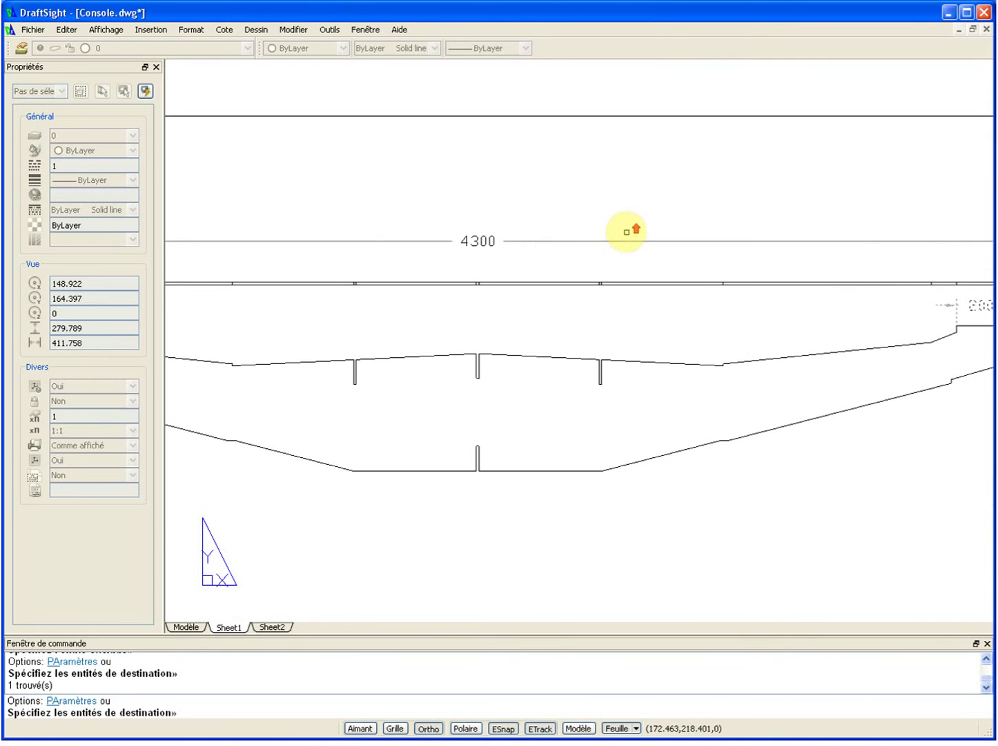
scroll(634, 254, "down", 2)
scroll(897, 294, "up", 3)
scroll(879, 291, "down", 2)
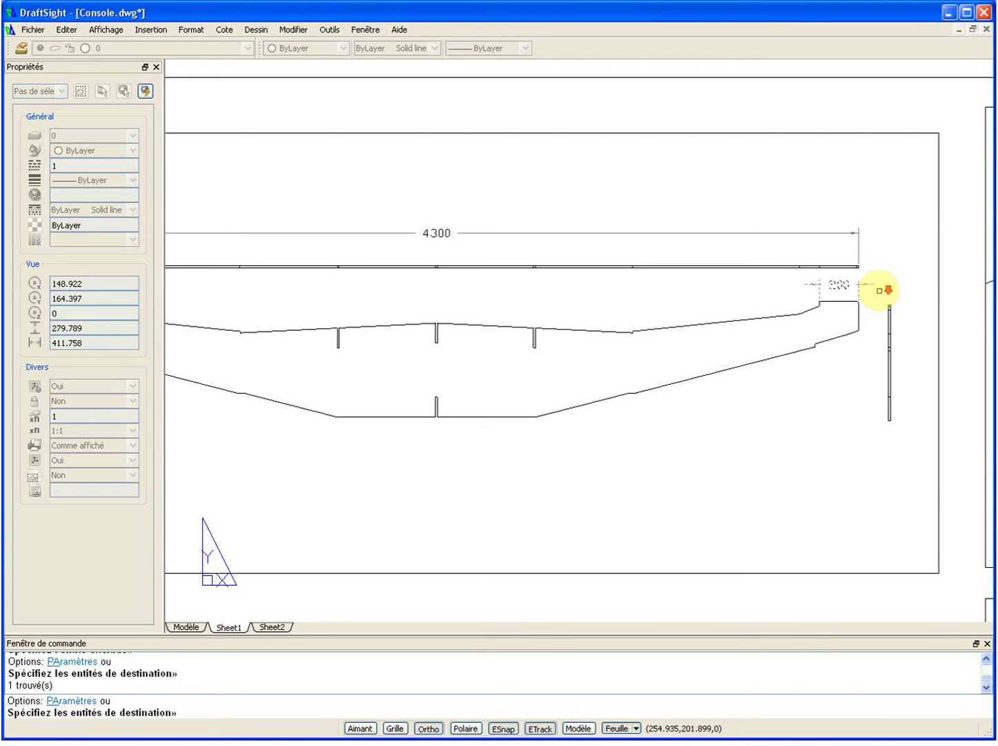
key("Escape")
Step: Compare the dimension text and arrow sizes across the main viewport and the two detail viewports
scroll(718, 304, "down", 2)
scroll(735, 283, "up", 3)
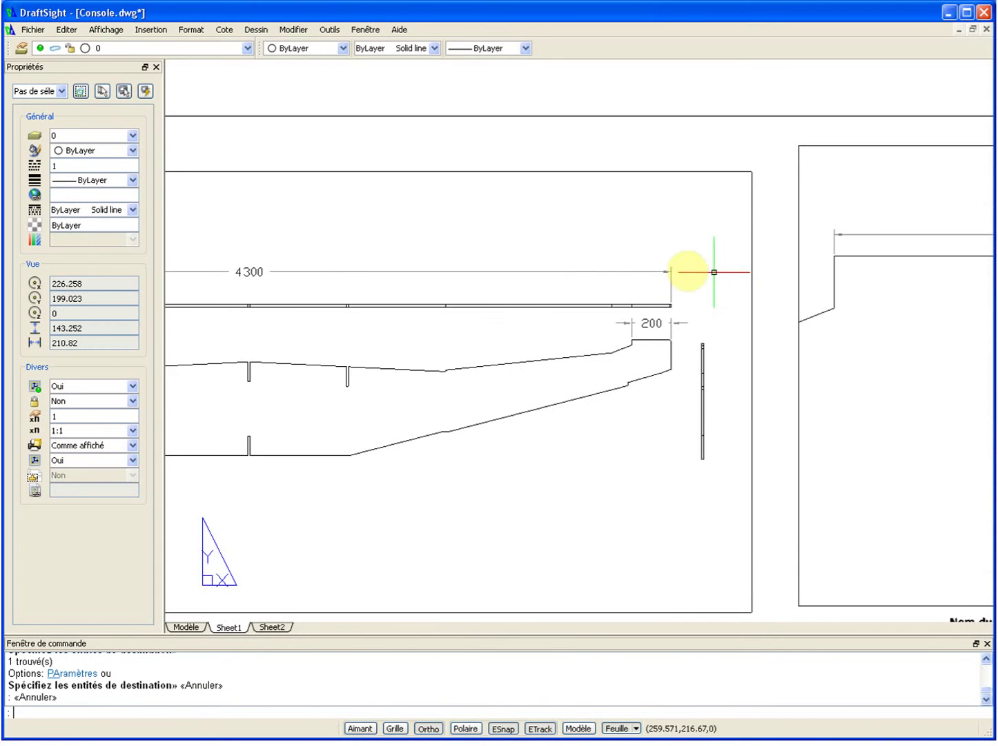
scroll(546, 267, "down", 2)
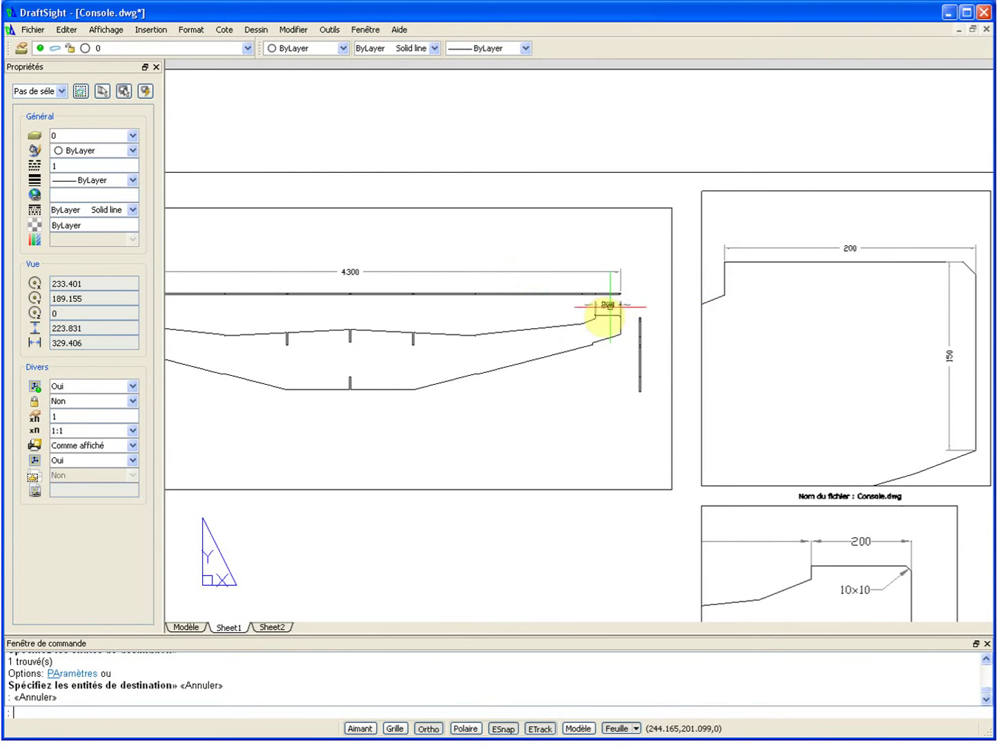
middle_click_drag(913, 332, 831, 319)
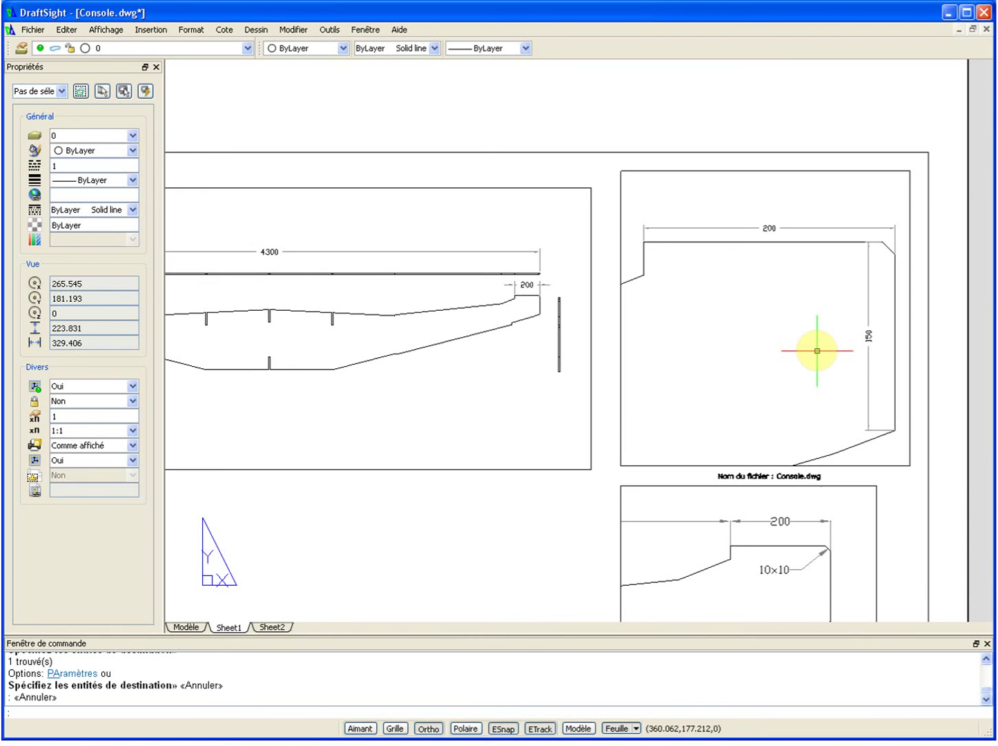
scroll(910, 334, "down", 3)
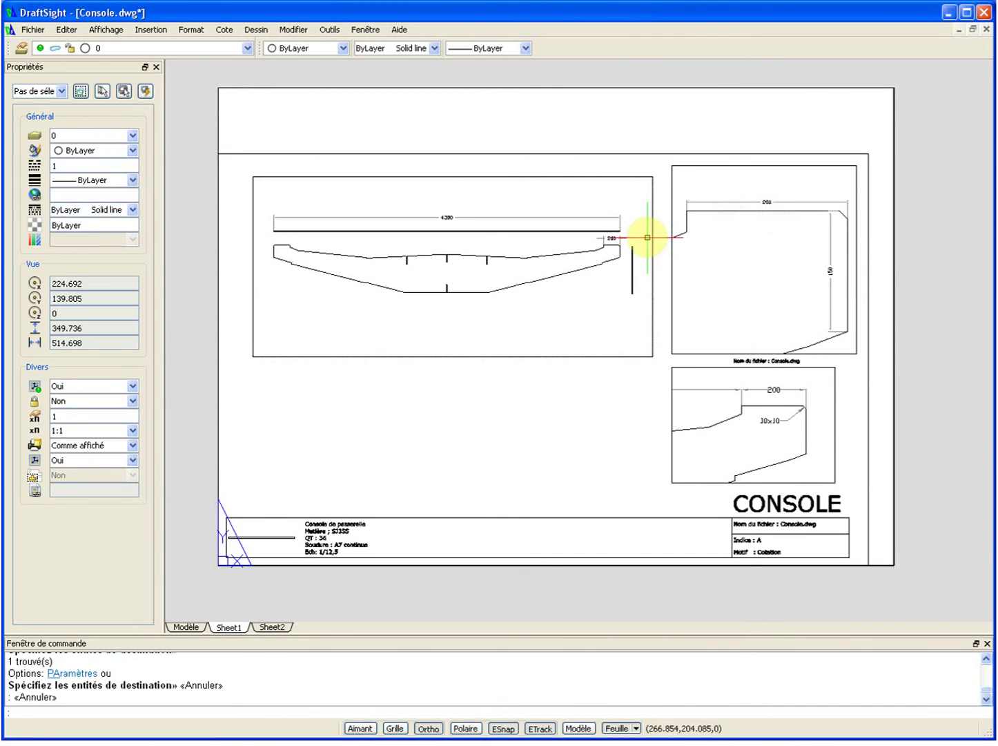
scroll(666, 179, "up", 3)
scroll(659, 183, "down", 4)
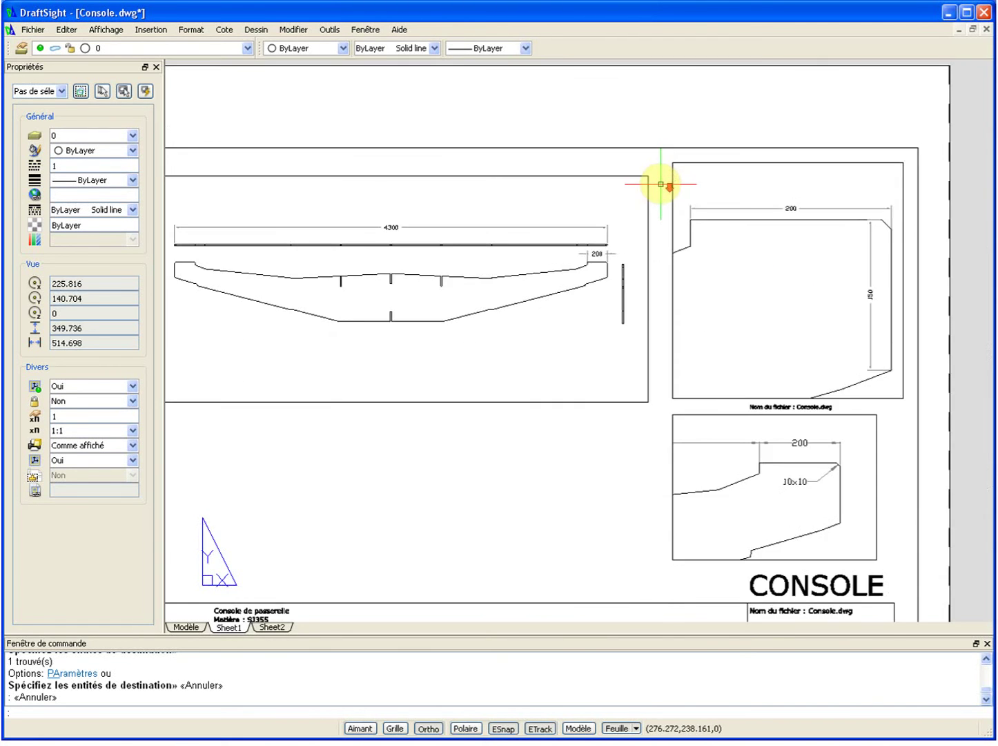
Step: Switch to model space and delete the short vertical dimensions at the console's left end
left_click(197, 628)
middle_click_drag(439, 415, 568, 411)
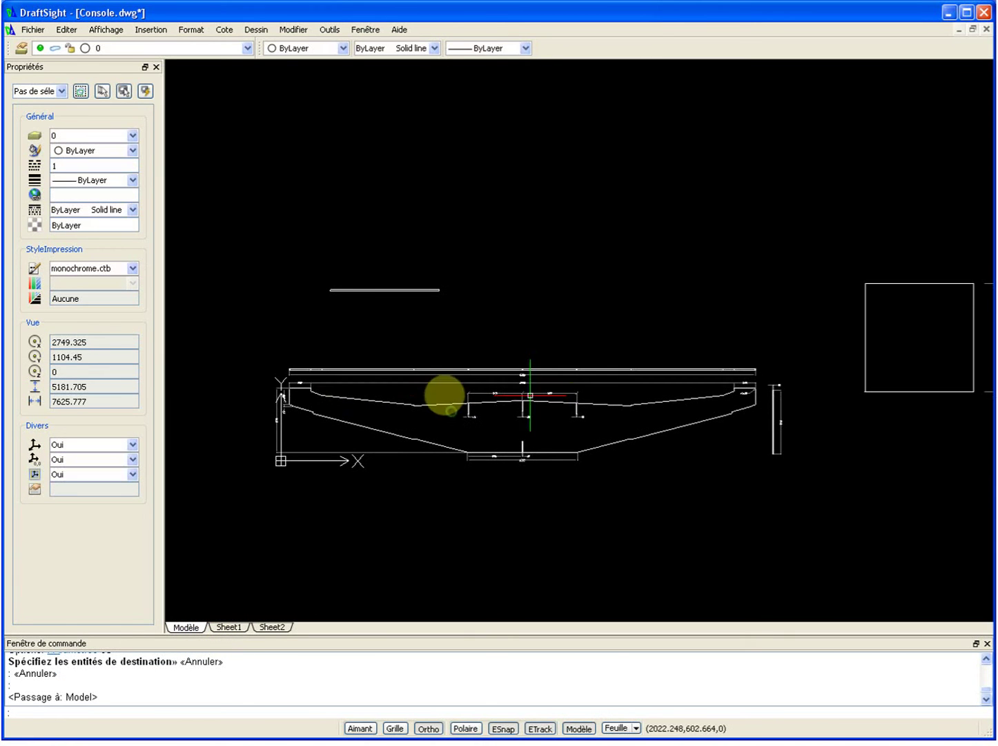
left_click(241, 372)
left_click(305, 520)
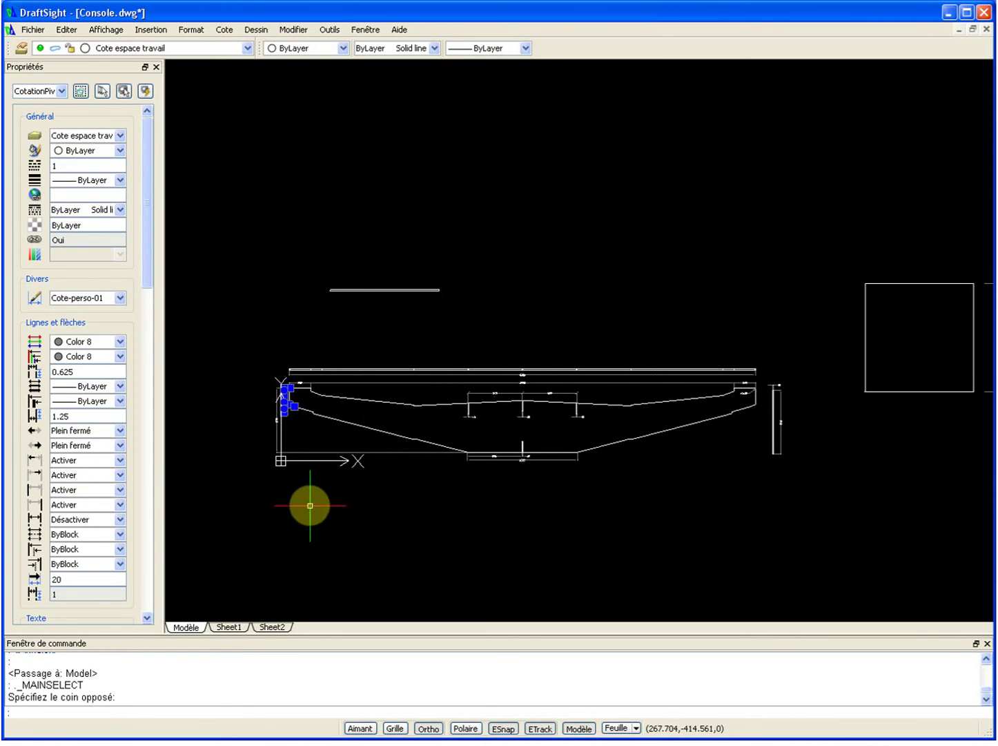
key("Delete")
Step: Delete the horizontal dimensions running above the console's upper edge in model space, including those between the upper slots
scroll(418, 384, "up", 4)
left_click(725, 357)
left_click(646, 413)
key("Delete")
scroll(646, 442, "down", 2)
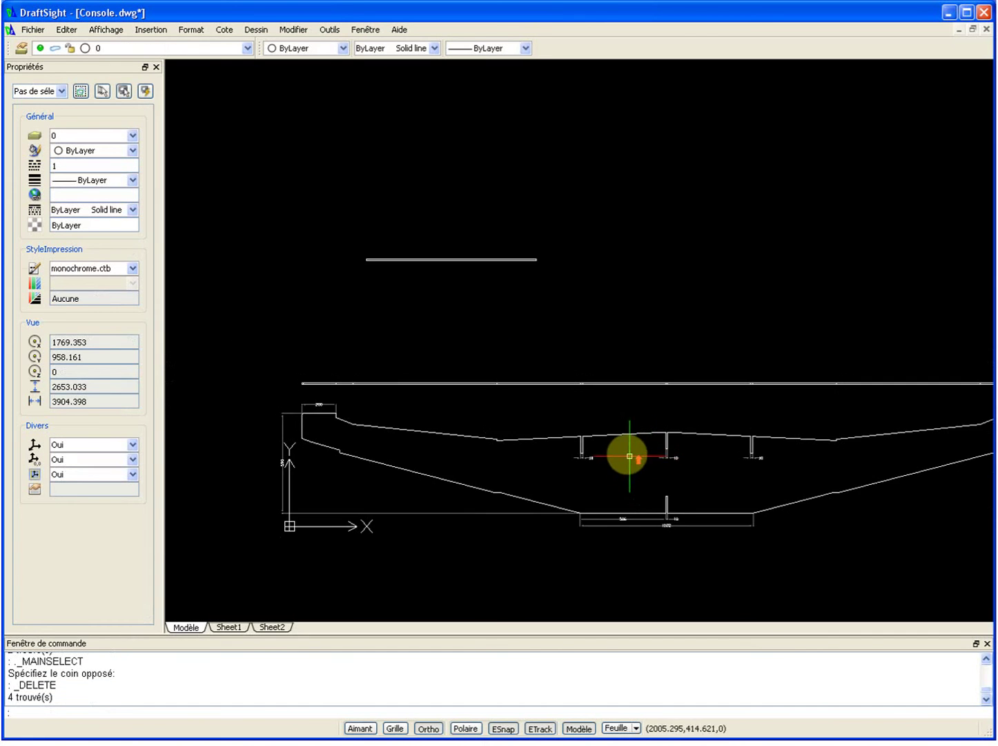
Step: Delete the width dimension of the console's left upper slot in model space
scroll(594, 460, "up", 2)
left_click(575, 461)
key("Escape")
key("Delete")
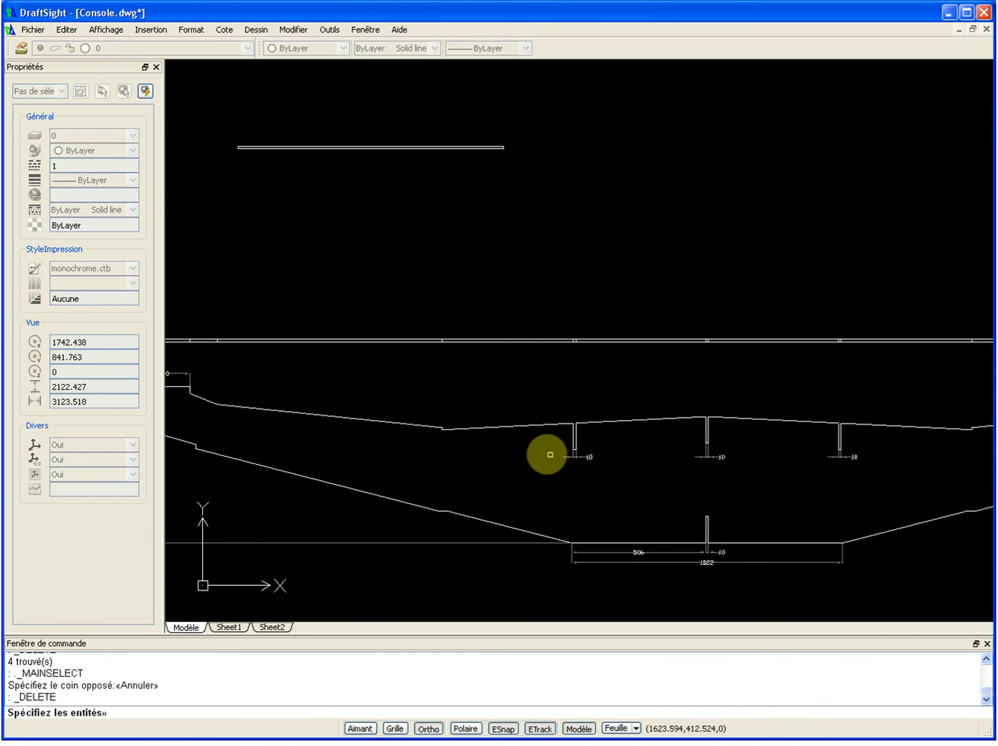
left_click(597, 457)
left_click(578, 475)
key("Escape")
key("Delete")
key("Escape")
left_click(595, 466)
key("Delete")
scroll(590, 474, "down", 3)
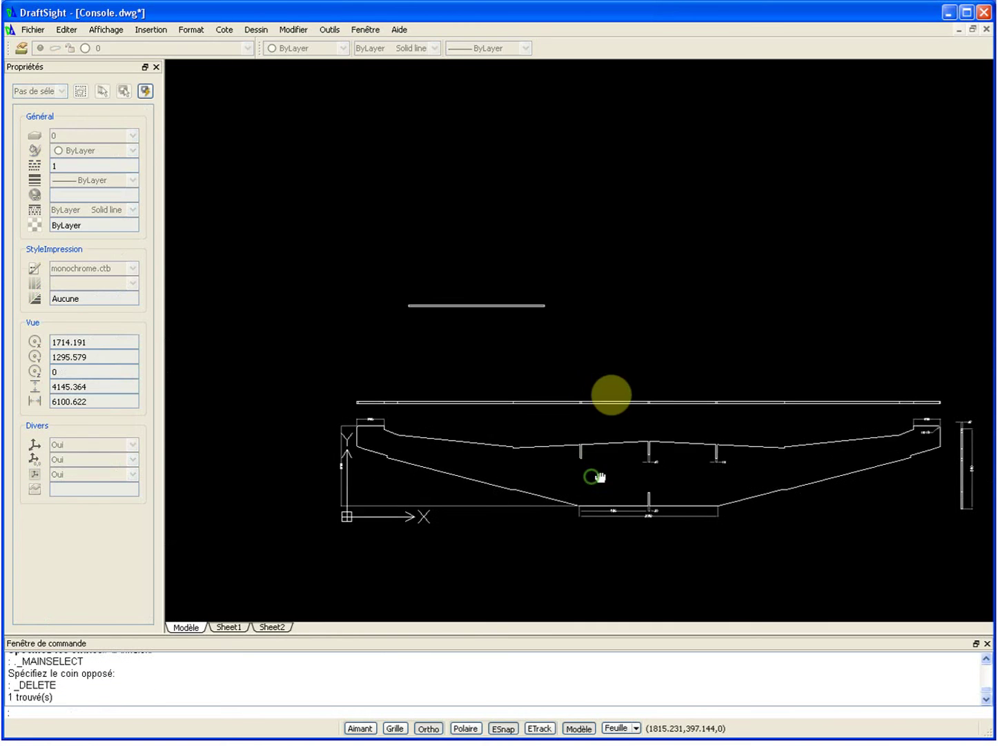
scroll(669, 390, "down", 2)
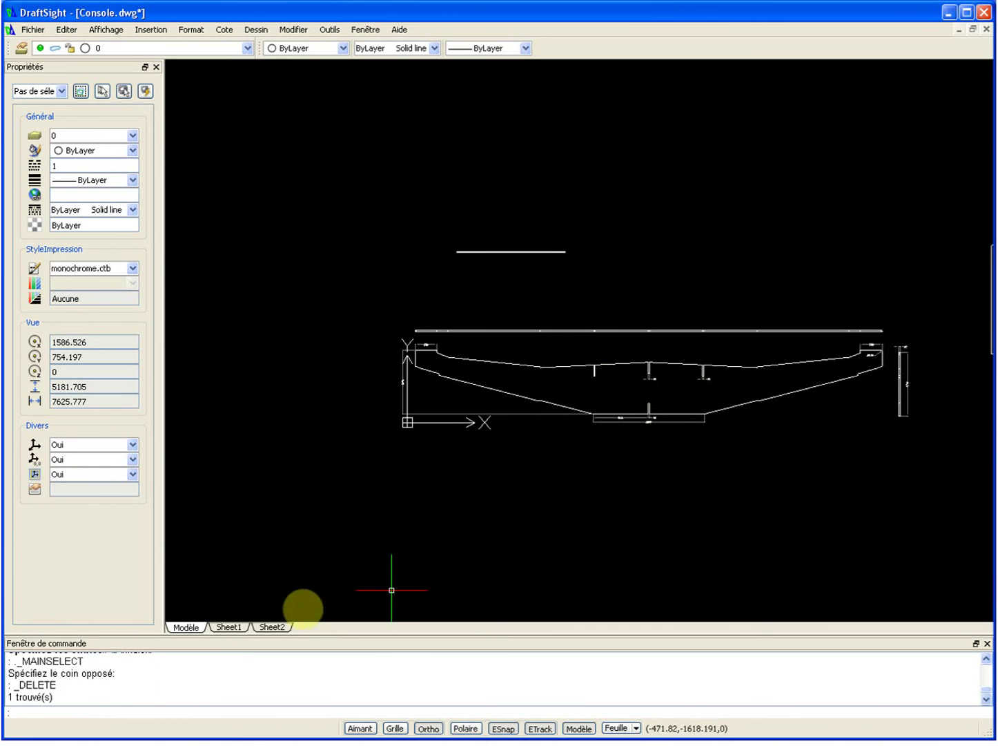
Step: Return to Sheet1 and examine the dimensions in the main and detail viewports
left_click(233, 627)
scroll(512, 205, "up", 5)
scroll(640, 241, "down", 4)
scroll(810, 235, "up", 2)
scroll(811, 236, "down", 2)
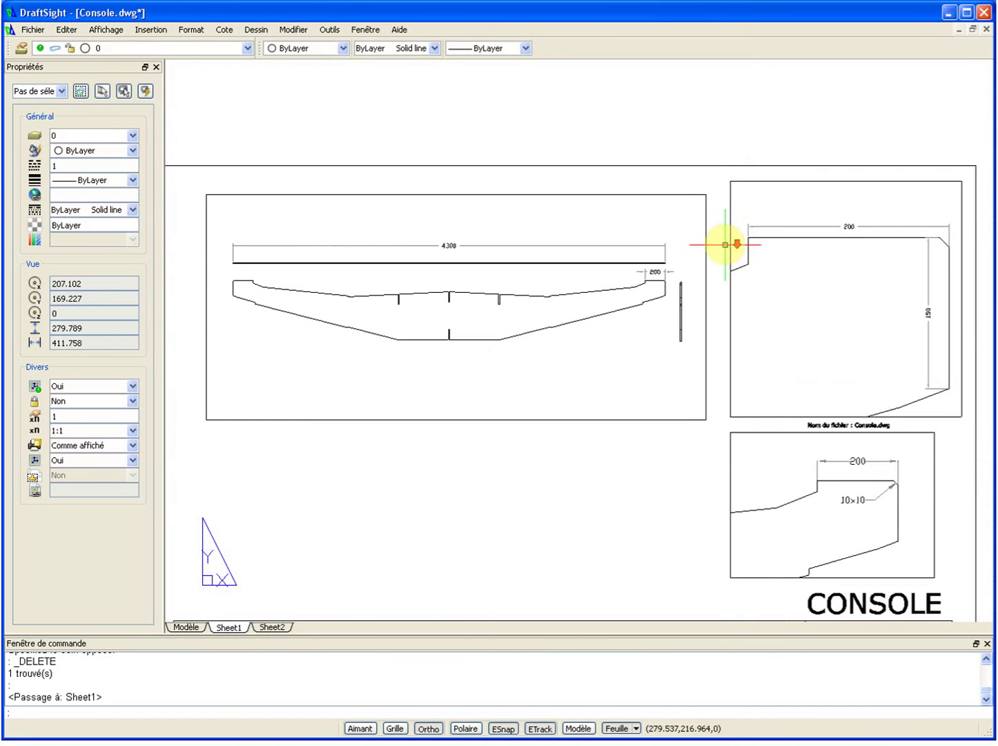
middle_click_drag(671, 515, 642, 417)
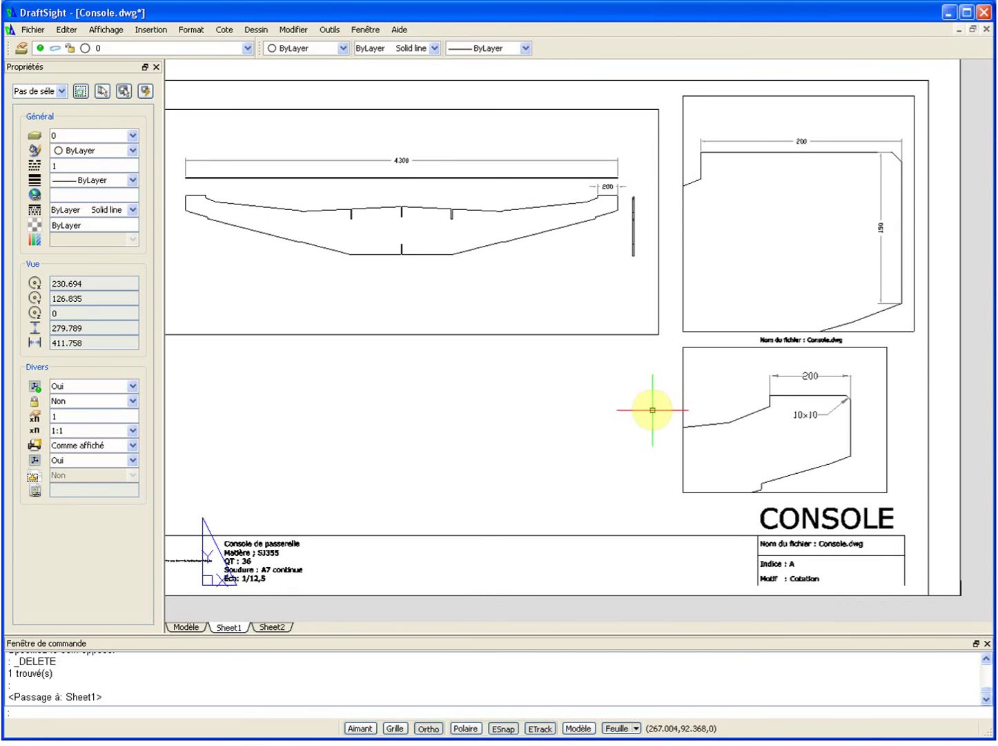